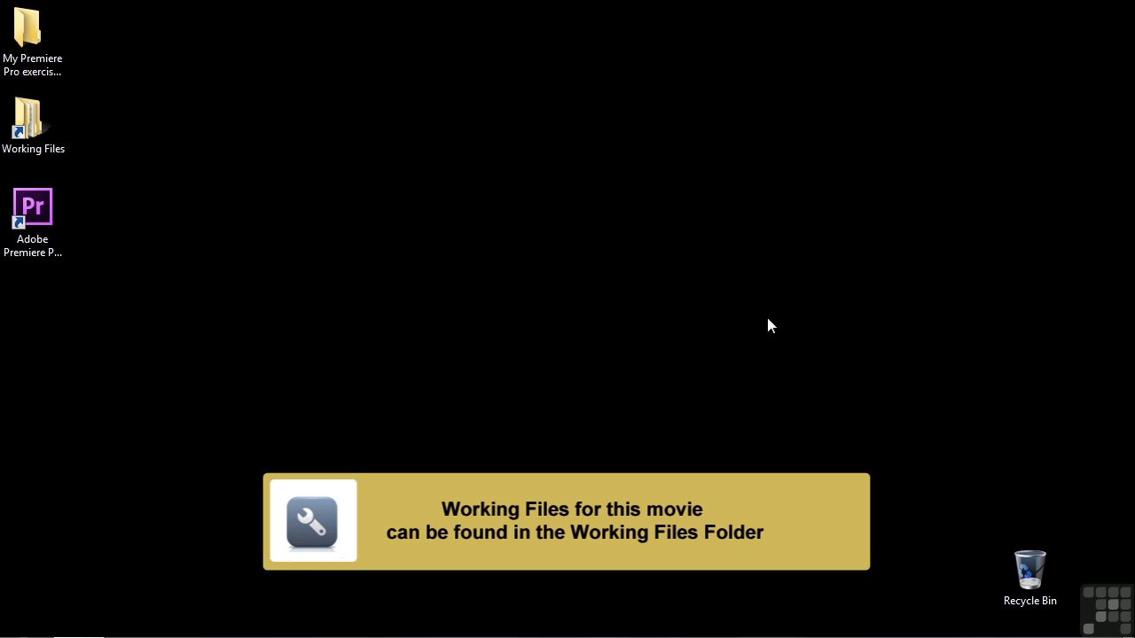
Open the project 1702-adding audio.prproj from the projects folder inside Working Files
{"action": "double_click", "coordinate": [29, 128]}
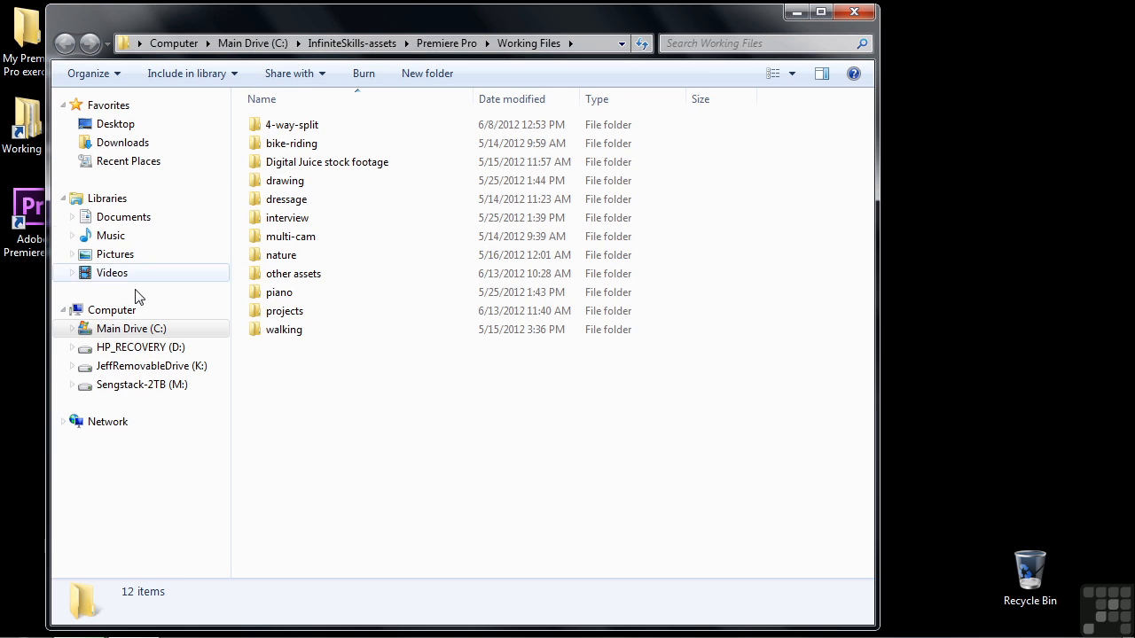
{"action": "double_click", "coordinate": [293, 312]}
{"action": "left_click_drag", "start_coordinate": [868, 215], "coordinate": [901, 542]}
{"action": "double_click", "coordinate": [346, 568]}
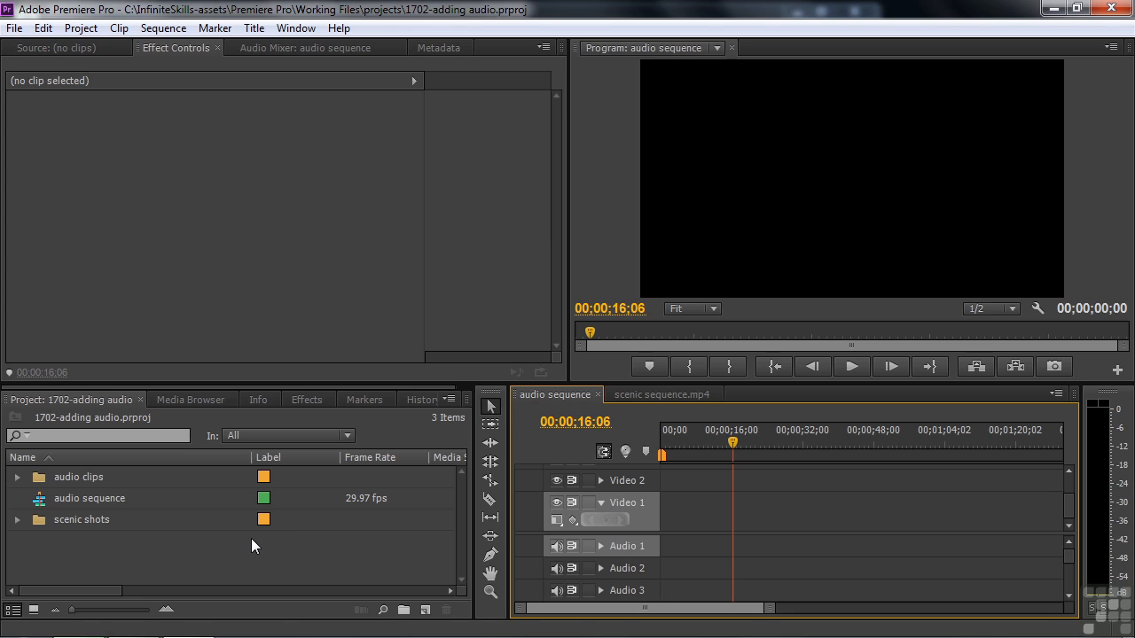
Browse the media in the other assets folder for import, sorted by file type, and close without importing anything
{"action": "double_click", "coordinate": [108, 542]}
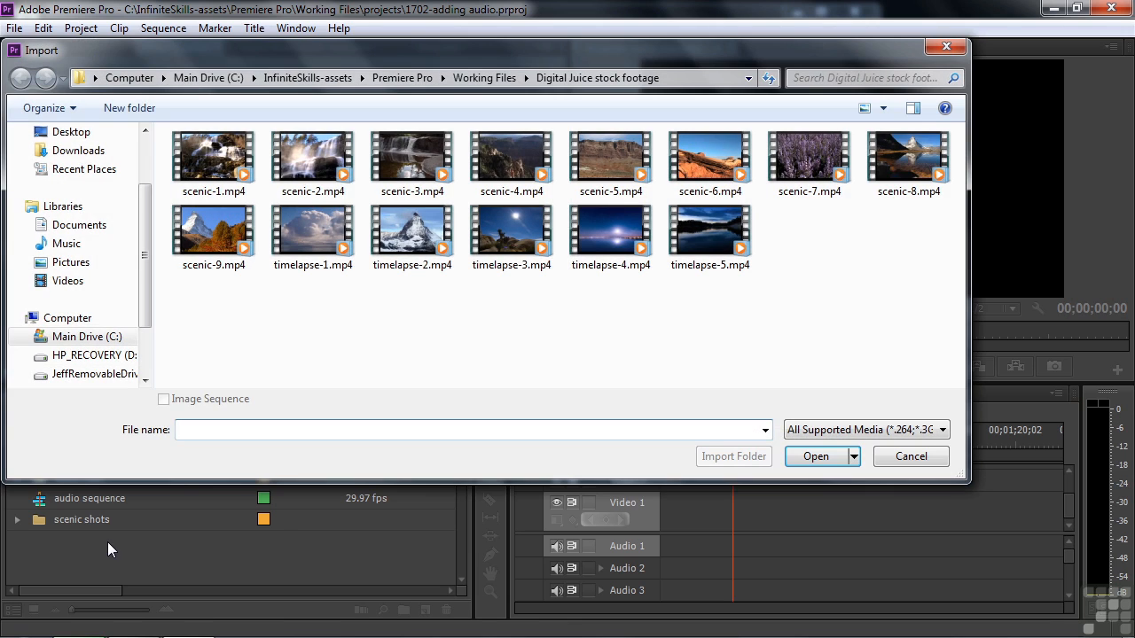
{"action": "left_click", "coordinate": [484, 78]}
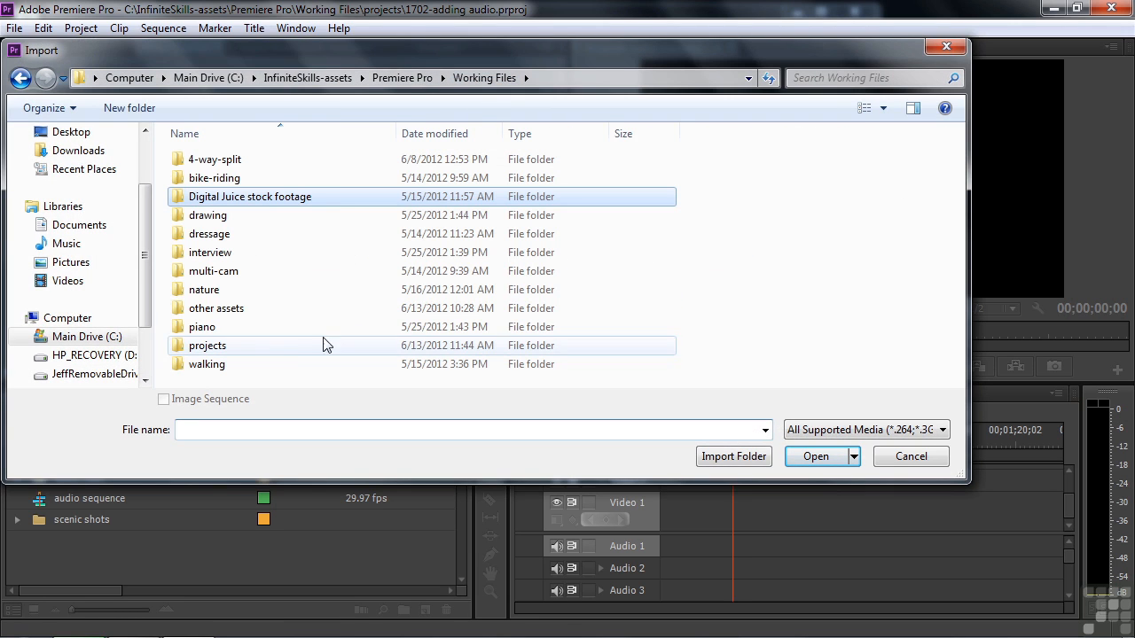
{"action": "double_click", "coordinate": [201, 308]}
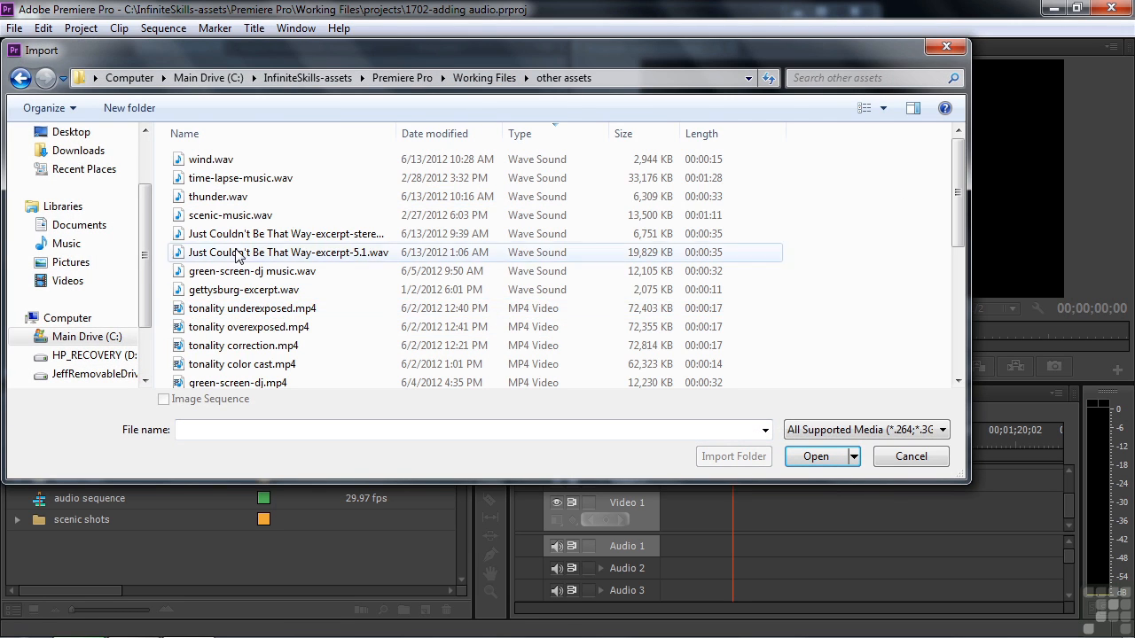
{"action": "left_click", "coordinate": [538, 139]}
{"action": "left_click", "coordinate": [538, 140]}
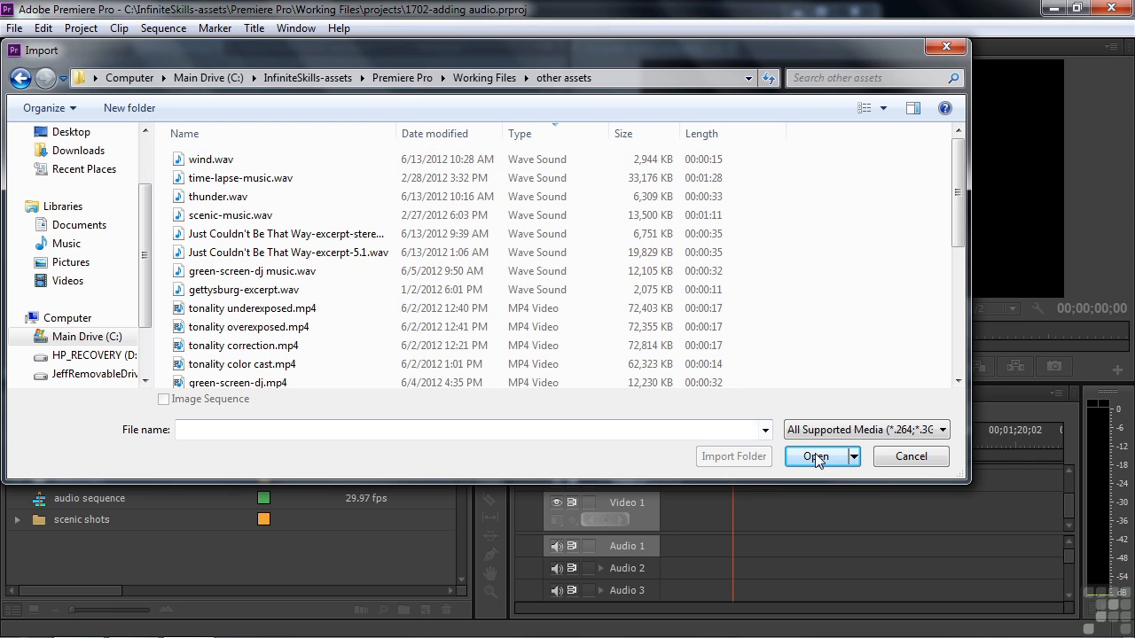
{"action": "left_click", "coordinate": [895, 458]}
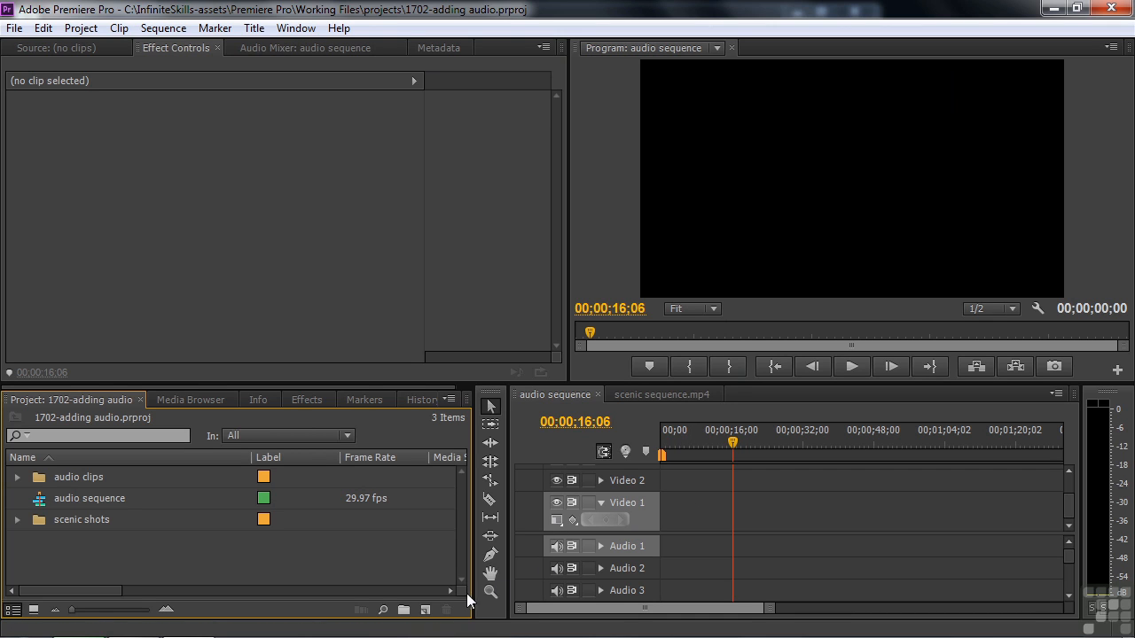
Examine the audio track layout and the available track types for a new sequence, and cancel without creating it
{"action": "left_click", "coordinate": [424, 610]}
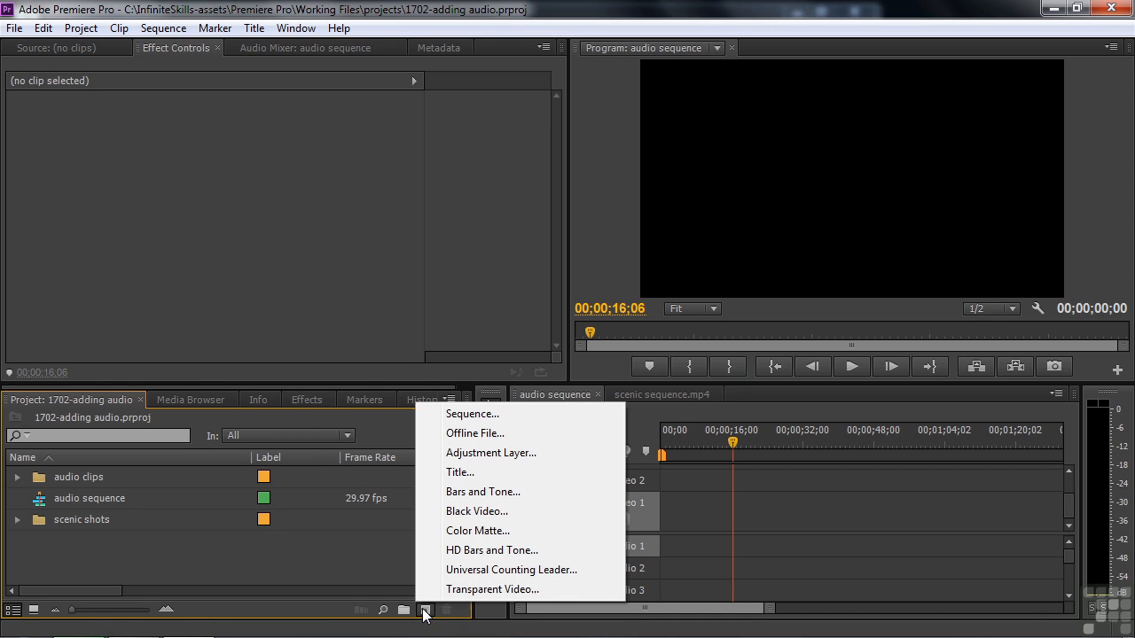
{"action": "left_click", "coordinate": [483, 415]}
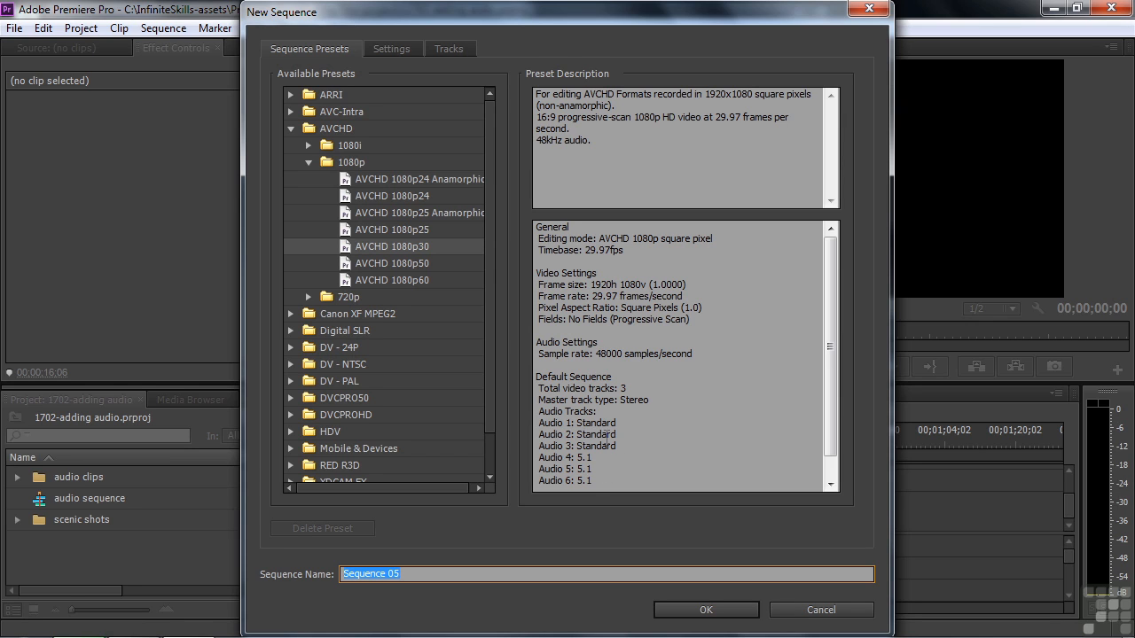
{"action": "left_click", "coordinate": [453, 54]}
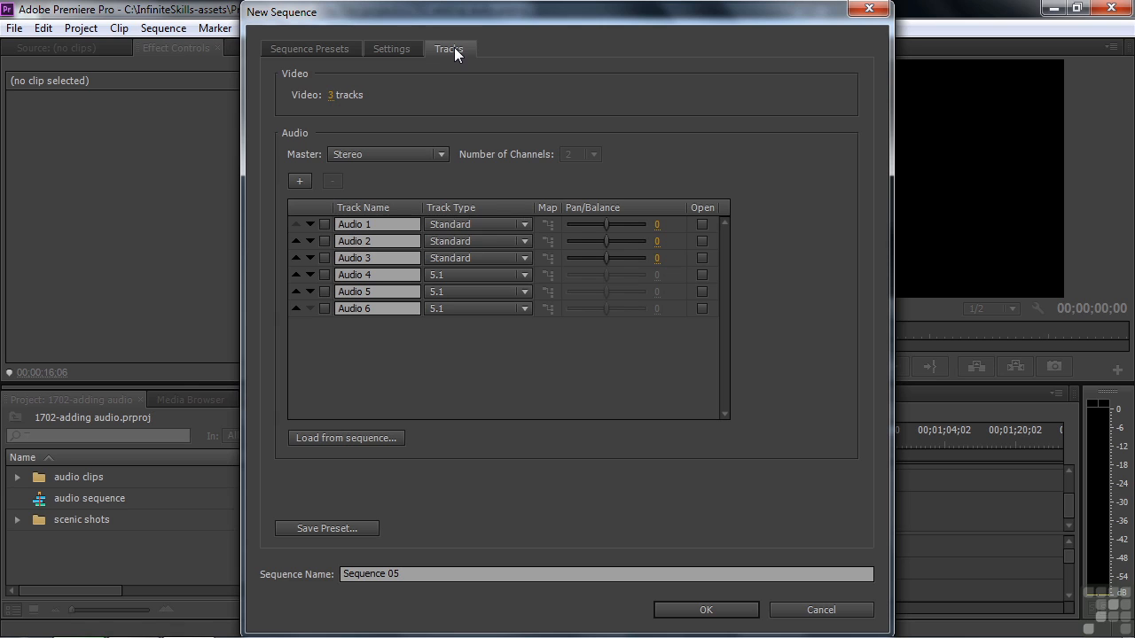
{"action": "left_click", "coordinate": [523, 225]}
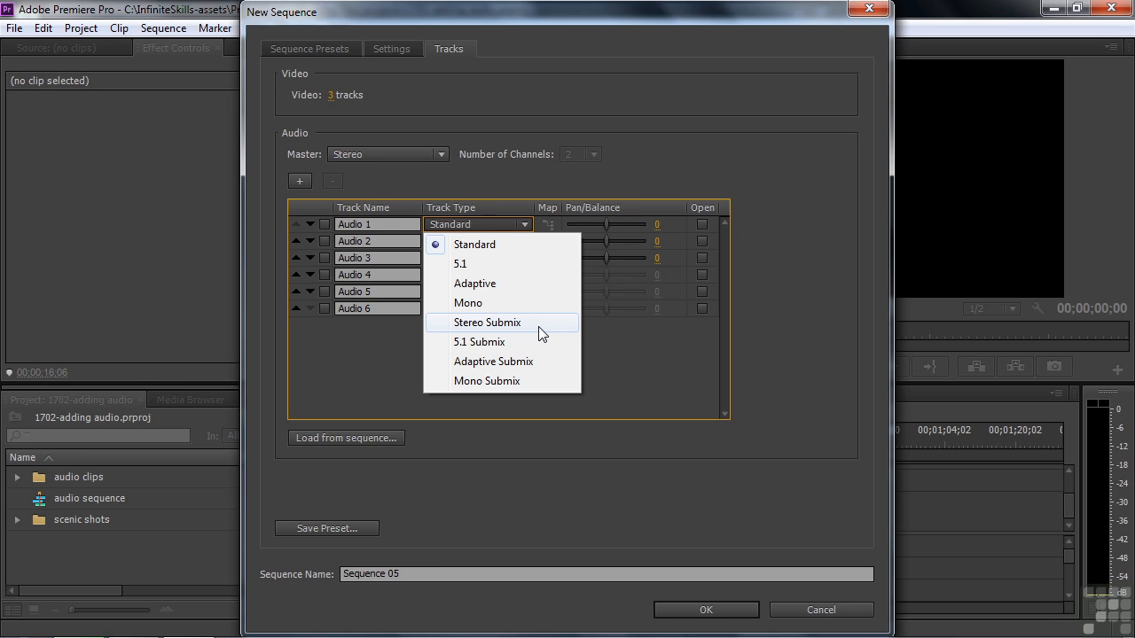
{"action": "left_click", "coordinate": [809, 606]}
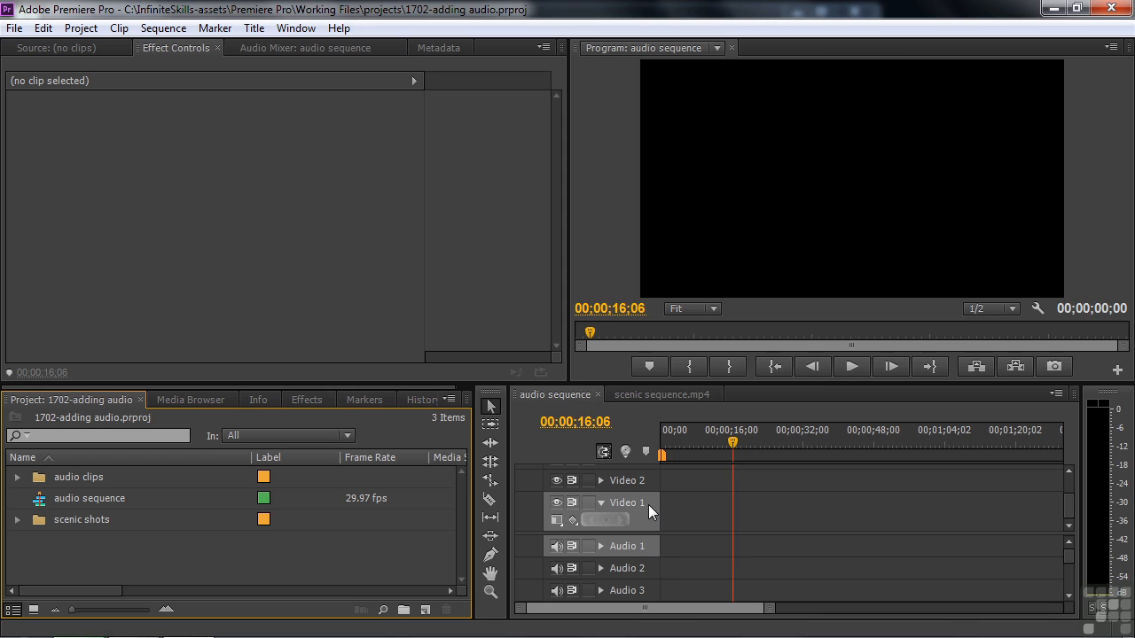
Expand the audio clips and scenic shots bins and review the Audio Info of their clips
{"action": "left_click", "coordinate": [17, 477]}
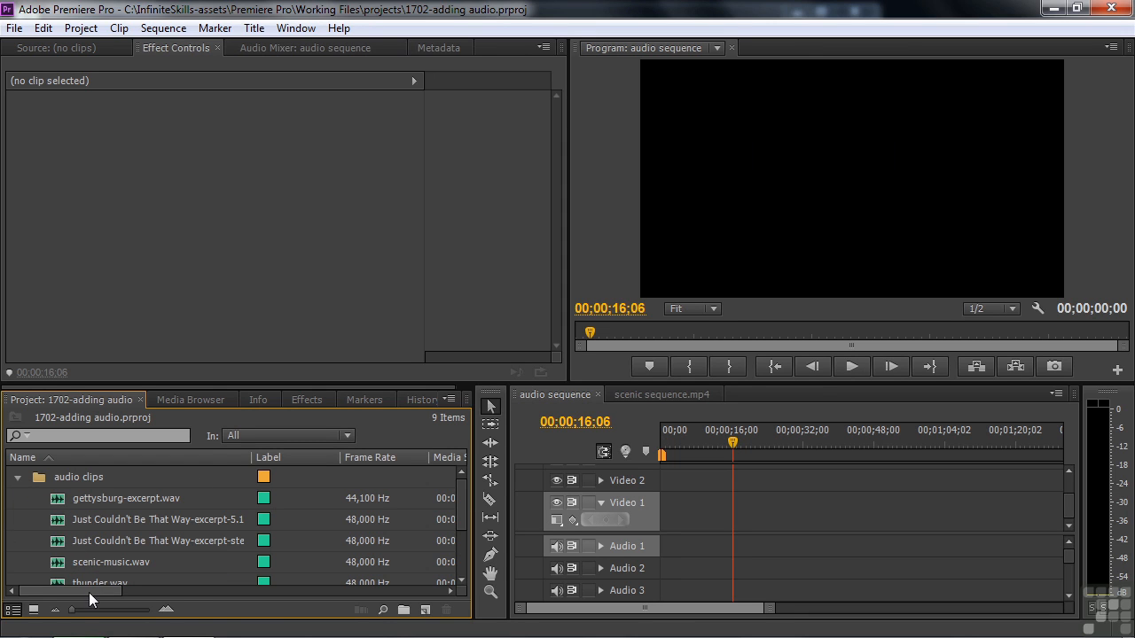
{"action": "left_click_drag", "start_coordinate": [89, 592], "coordinate": [275, 617]}
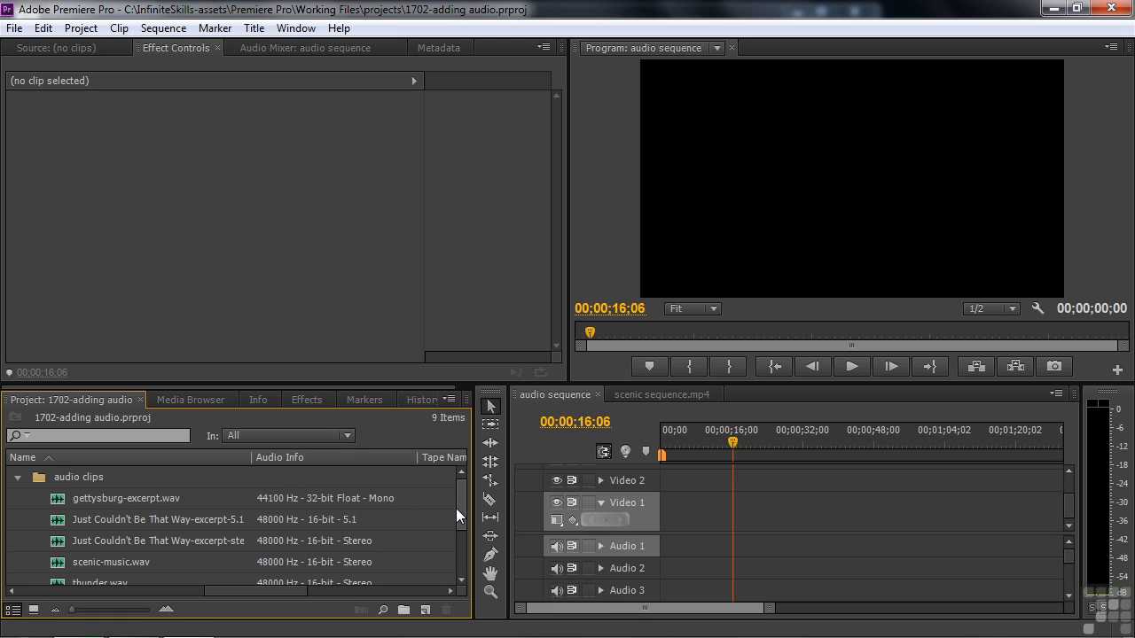
{"action": "left_click_drag", "start_coordinate": [460, 508], "coordinate": [448, 562]}
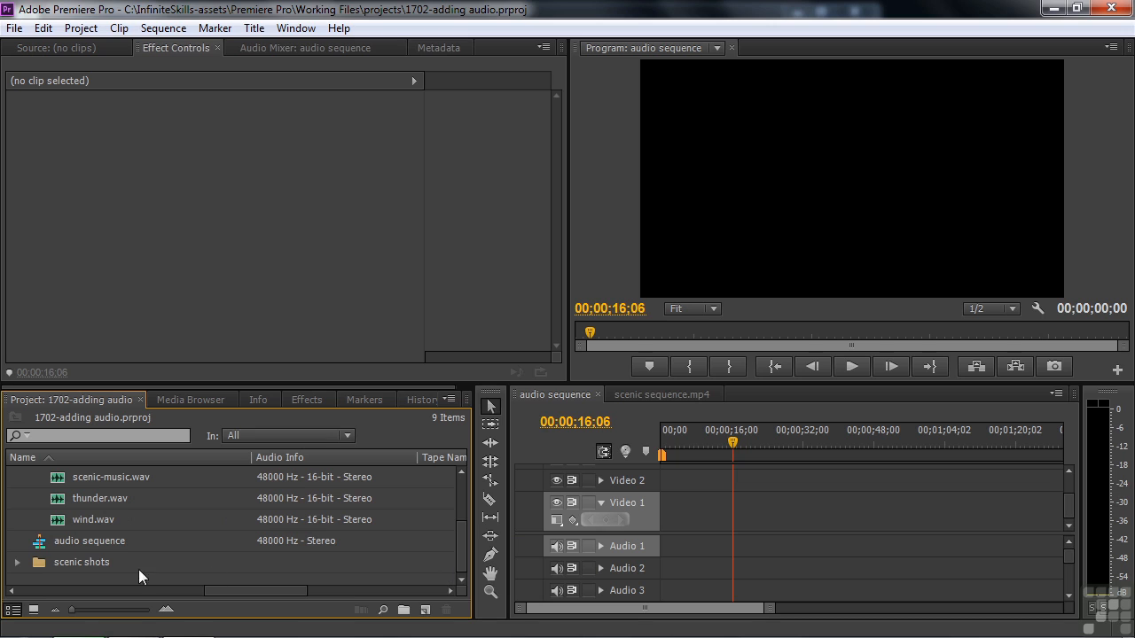
{"action": "left_click", "coordinate": [18, 564]}
{"action": "scroll", "coordinate": [463, 530], "scroll_direction": "down", "scroll_amount": 4}
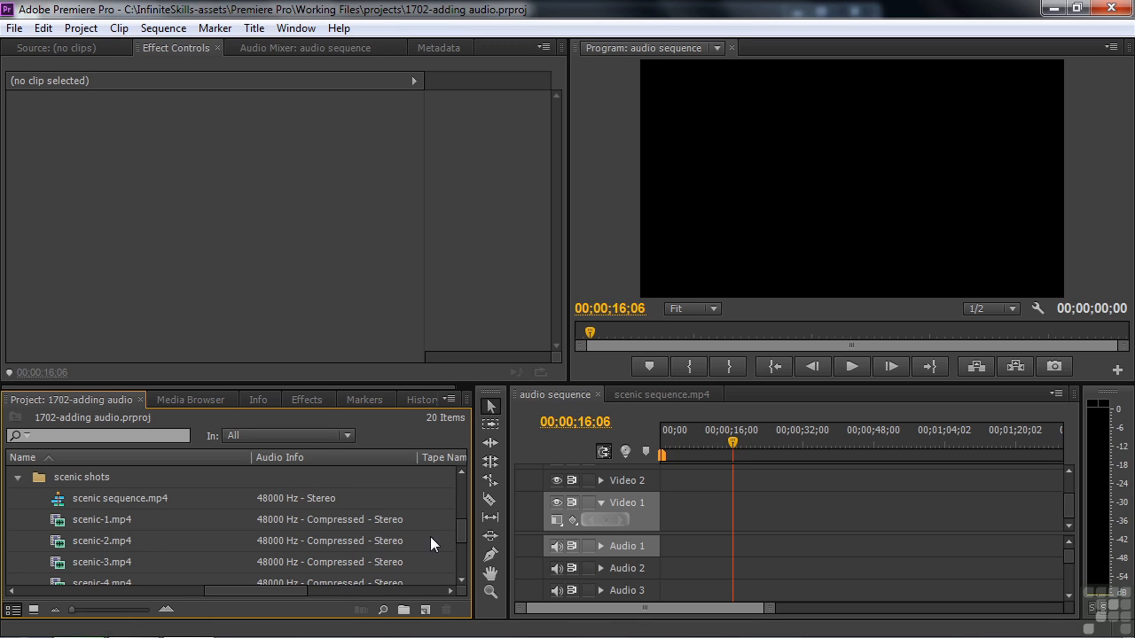
{"action": "left_click_drag", "start_coordinate": [463, 534], "coordinate": [463, 497]}
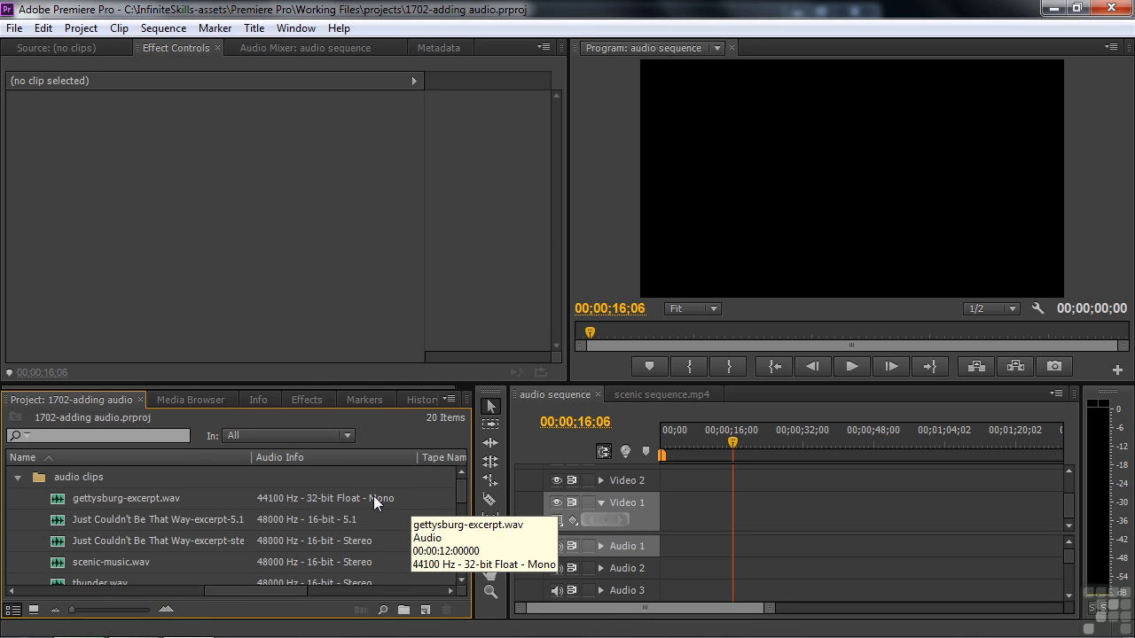
Place gettysburg-excerpt.wav at the start of Audio 1 in the audio sequence
{"action": "left_click_drag", "start_coordinate": [71, 501], "coordinate": [648, 557]}
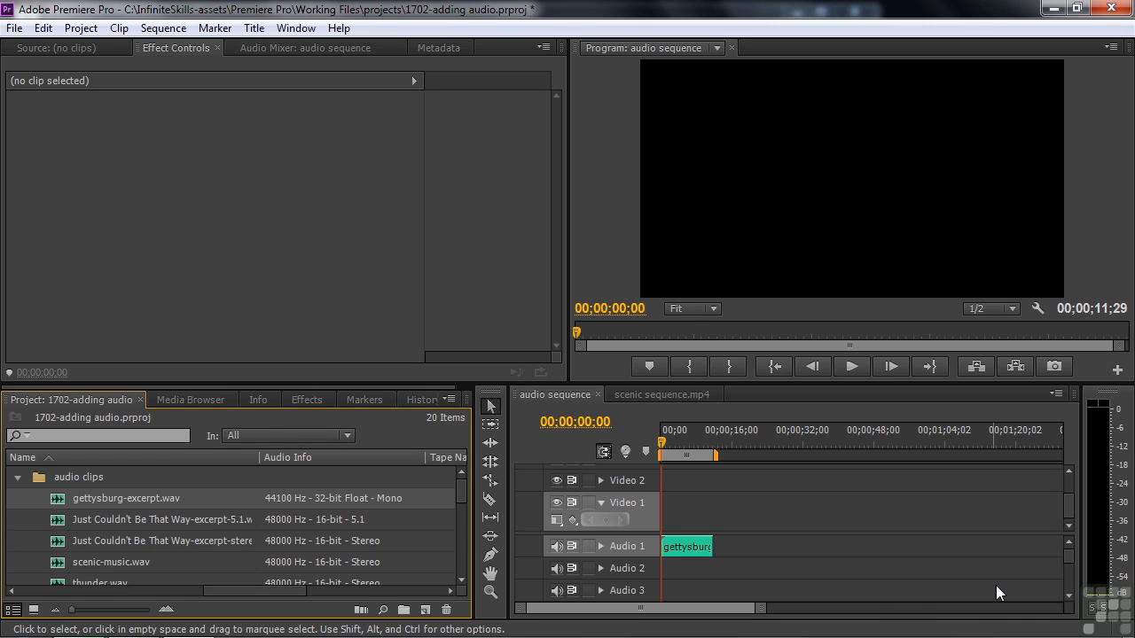
Try to place the mono gettysburg-excerpt.wav at the start of the 5.1 track Audio 4
{"action": "left_click_drag", "start_coordinate": [1066, 559], "coordinate": [1071, 571]}
{"action": "left_click_drag", "start_coordinate": [58, 497], "coordinate": [666, 557]}
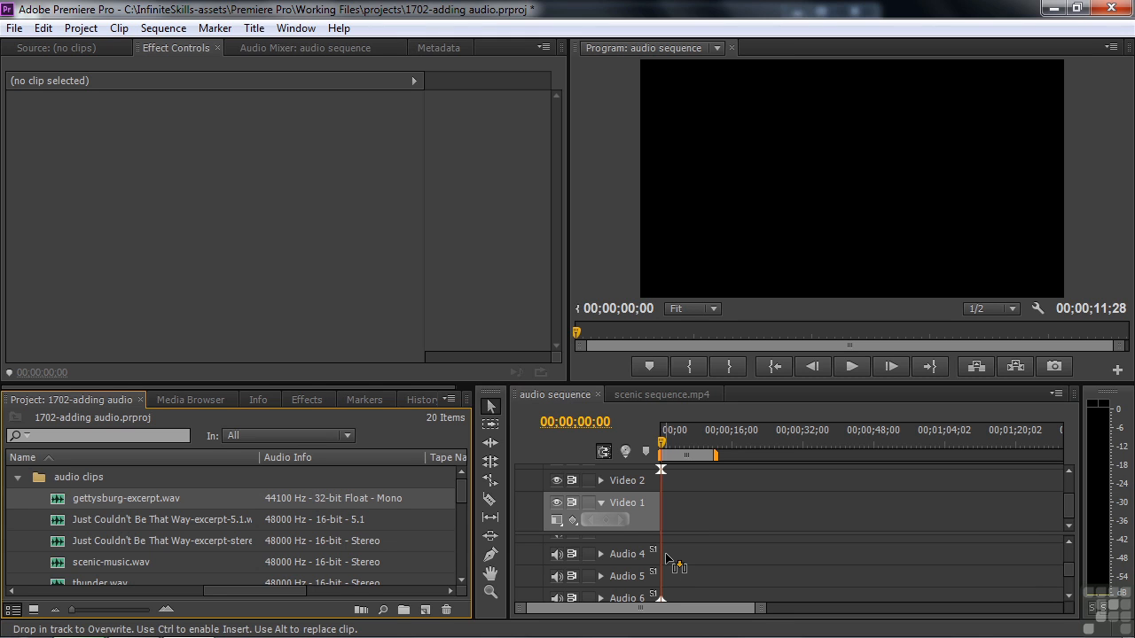
{"action": "left_click_drag", "start_coordinate": [666, 557], "coordinate": [667, 555]}
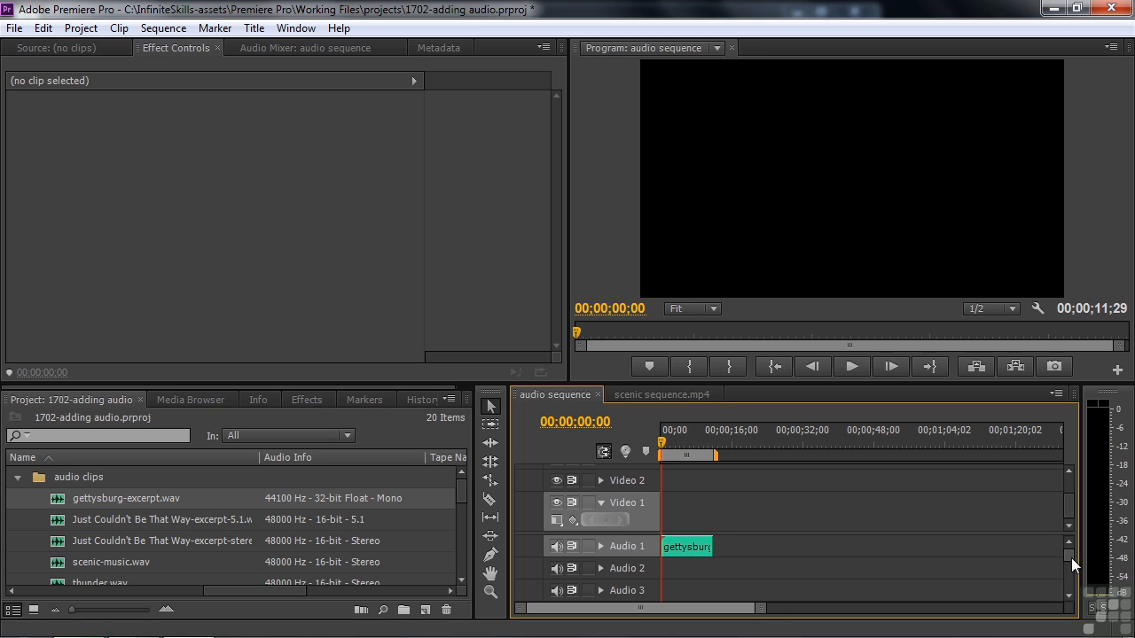
{"action": "scroll", "coordinate": [1069, 556], "scroll_direction": "down", "scroll_amount": 1}
{"action": "mouse_move", "coordinate": [1069, 556]}
{"action": "left_mouse_down"}
{"action": "mouse_move", "coordinate": [1072, 582]}
{"action": "mouse_move", "coordinate": [1062, 550]}
{"action": "left_mouse_up"}
Place the stereo Just Couldn't Be That Way excerpt directly after the gettysburg clip on Audio 1, and play it from 00;00;13;24
{"action": "left_click", "coordinate": [60, 542]}
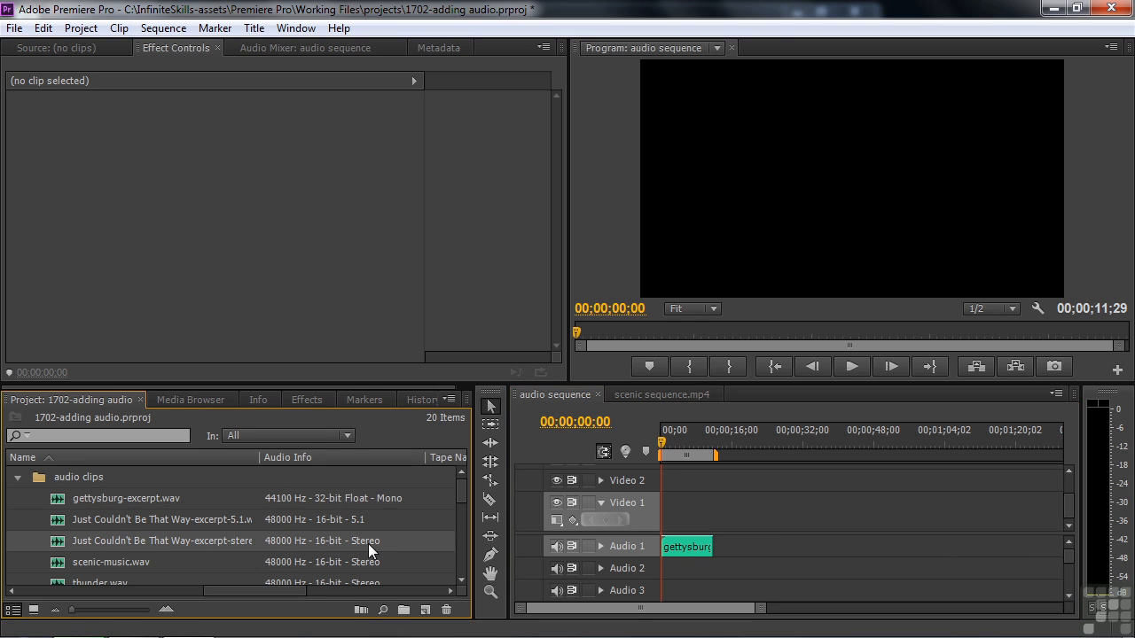
{"action": "left_click_drag", "start_coordinate": [68, 539], "coordinate": [717, 555]}
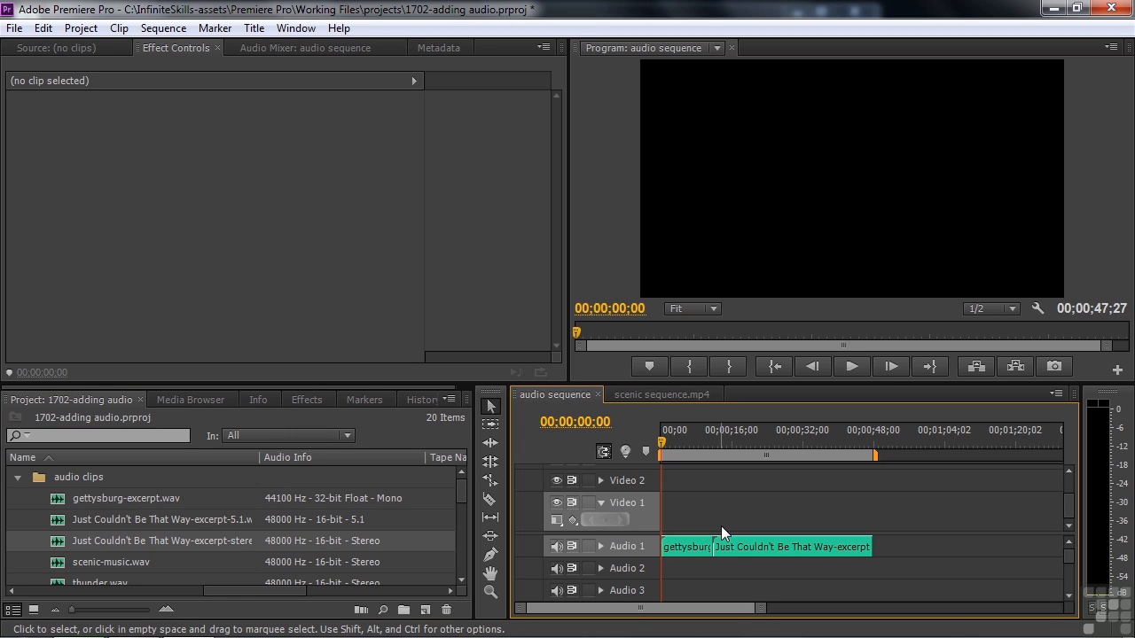
{"action": "left_click", "coordinate": [722, 441]}
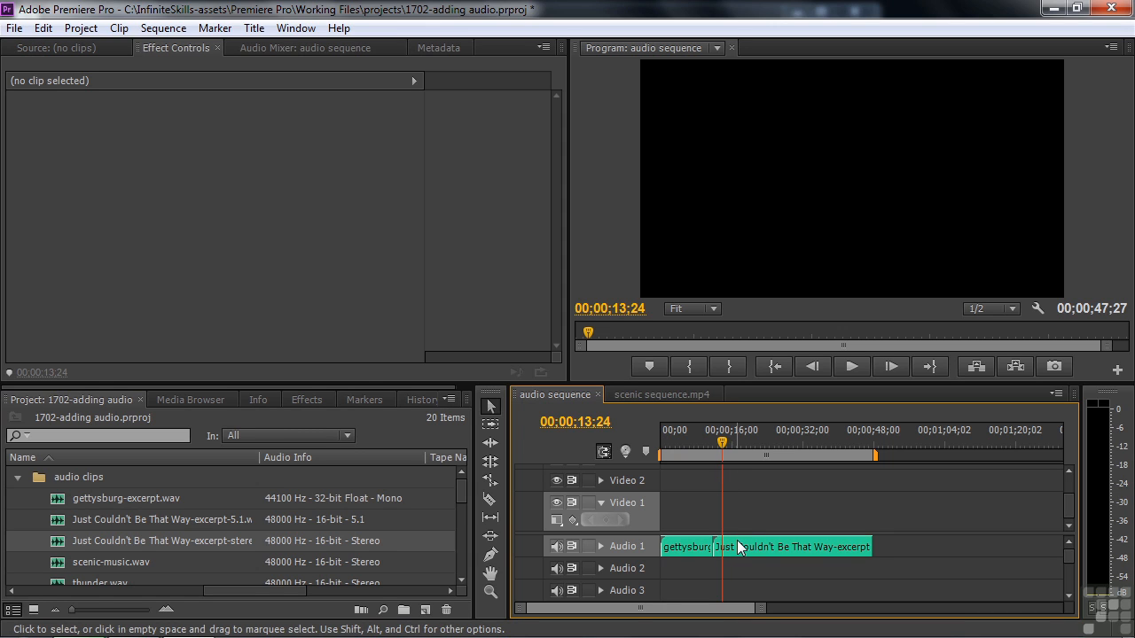
{"action": "key", "text": "space"}
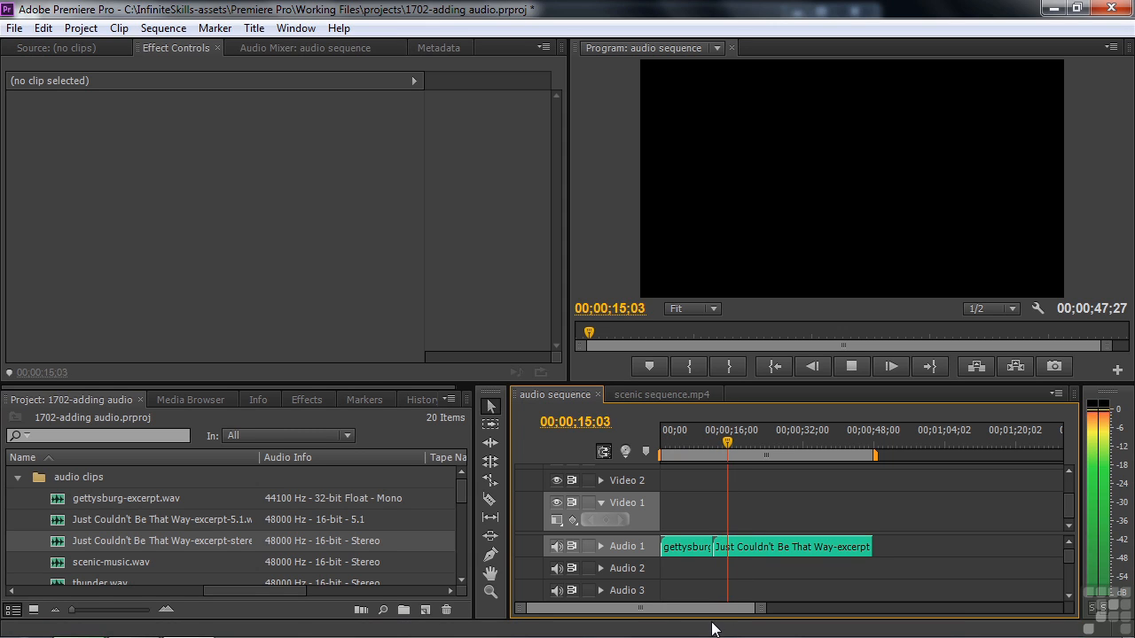
{"action": "key", "text": "space"}
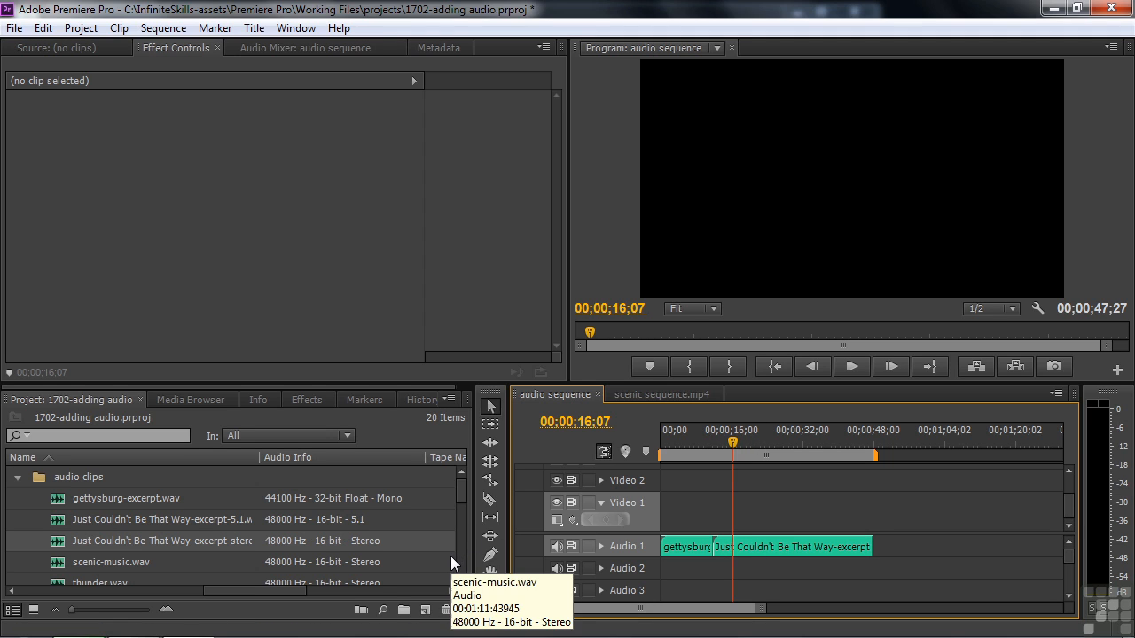
Drop Just Couldn't Be That Way-excerpt-5.1.wav right after the stereo excerpt on Audio 1, and play the added clip on Audio 4 from 00;00;50;22
{"action": "left_click_drag", "start_coordinate": [142, 519], "coordinate": [876, 549]}
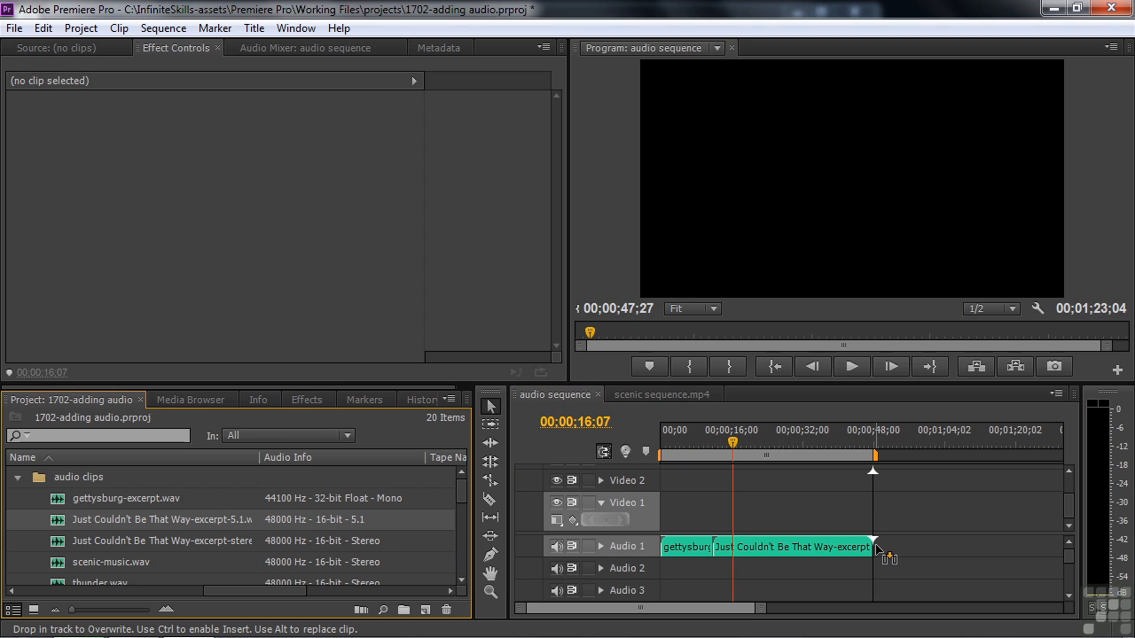
{"action": "left_click_drag", "start_coordinate": [876, 549], "coordinate": [876, 549]}
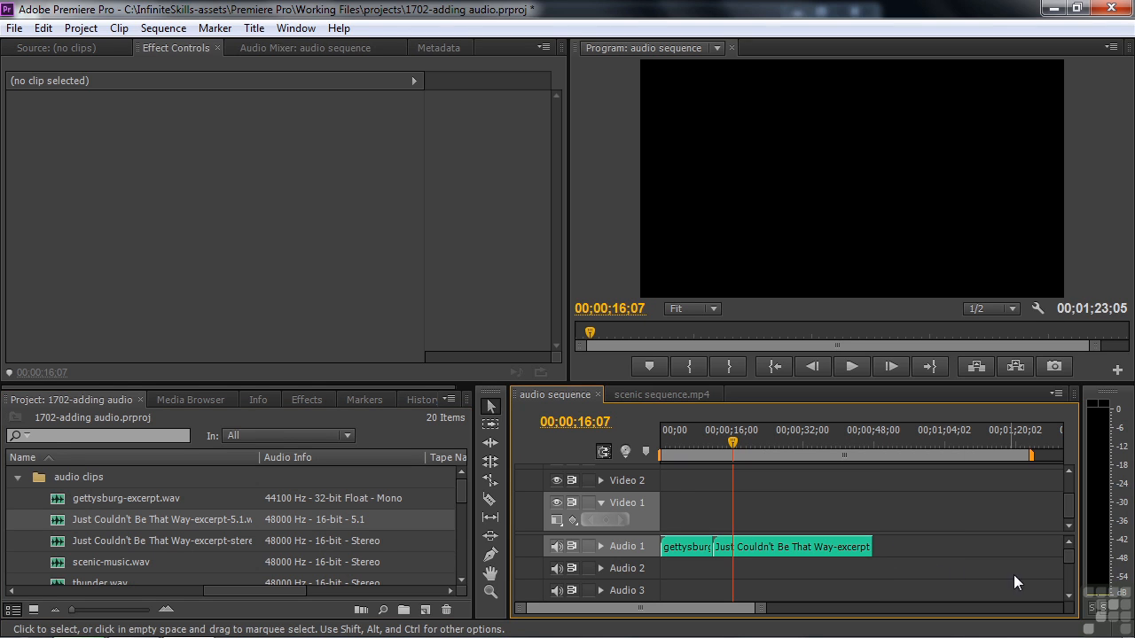
{"action": "left_click_drag", "start_coordinate": [1072, 551], "coordinate": [1069, 565]}
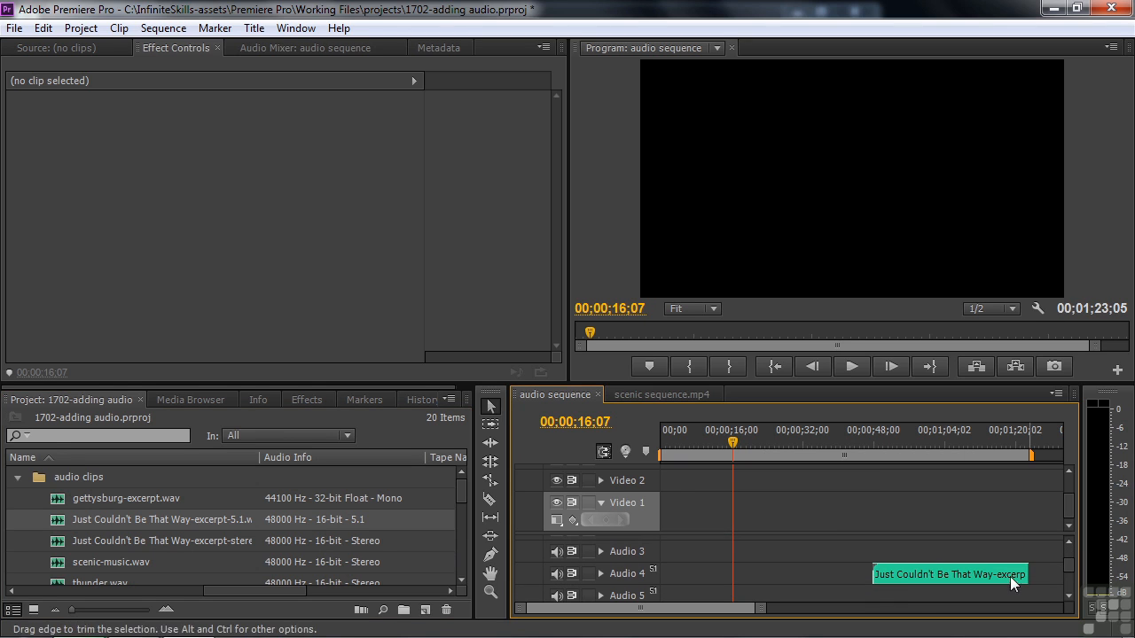
{"action": "left_click", "coordinate": [923, 578]}
{"action": "left_click", "coordinate": [887, 575]}
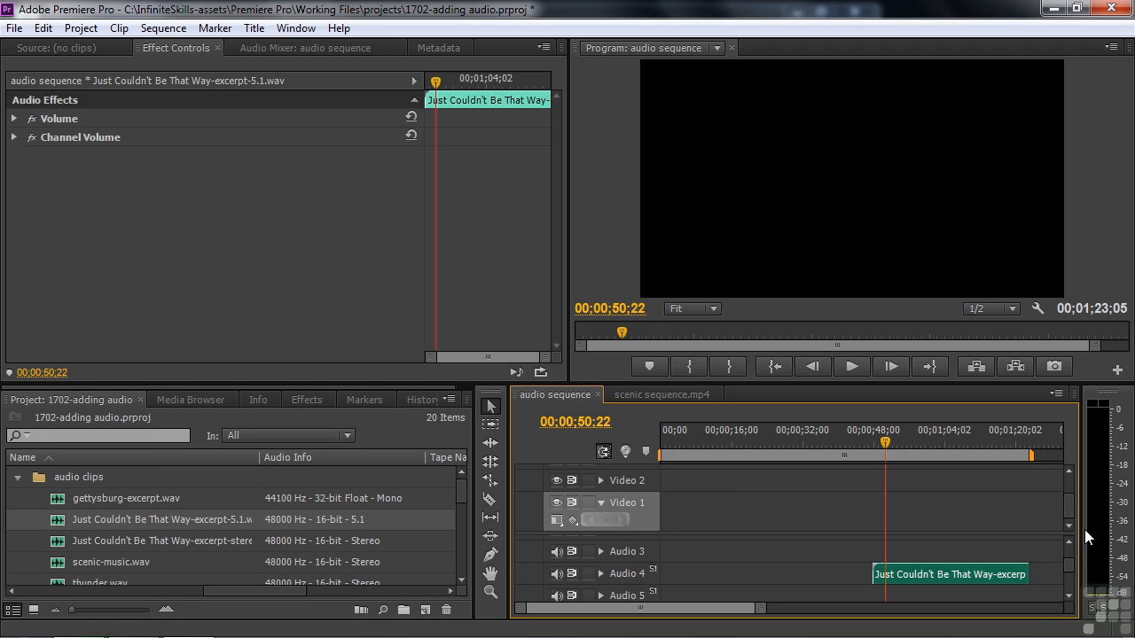
{"action": "key", "text": "space"}
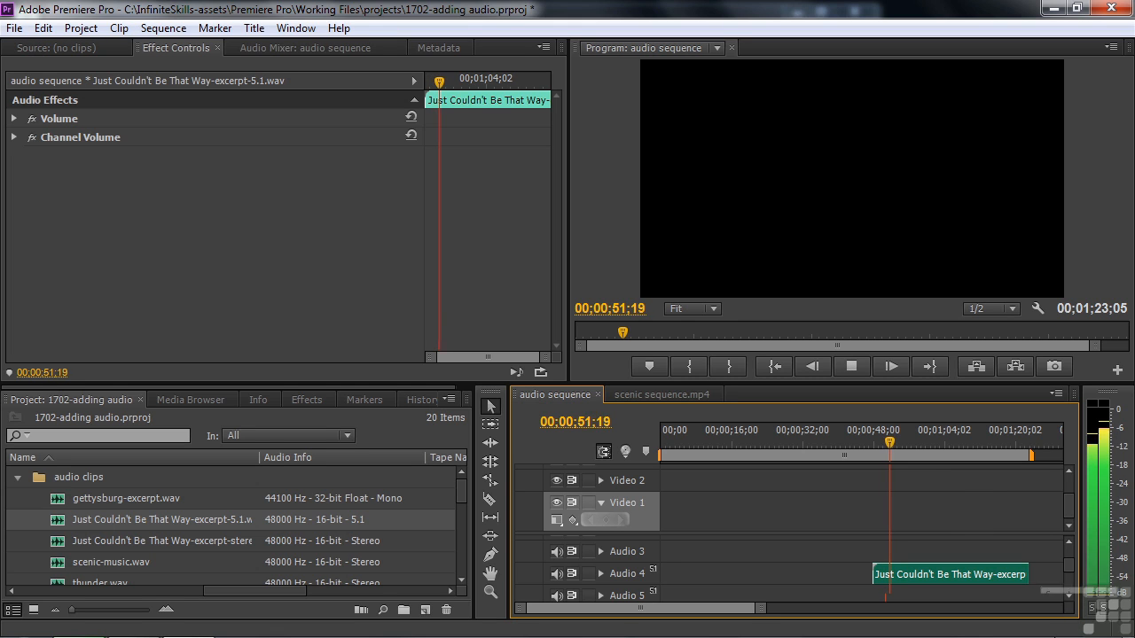
{"action": "key", "text": "space"}
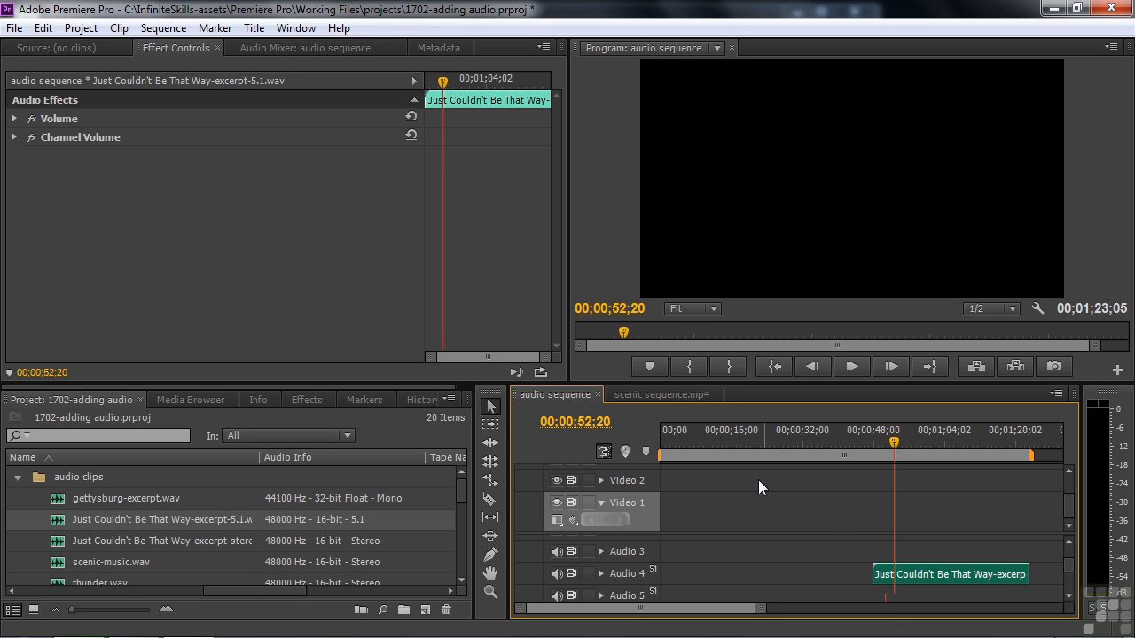
Switch to scenic sequence.mp4 and briefly play the waterfall footage with its audio from about 00:00:11
{"action": "left_click", "coordinate": [684, 390]}
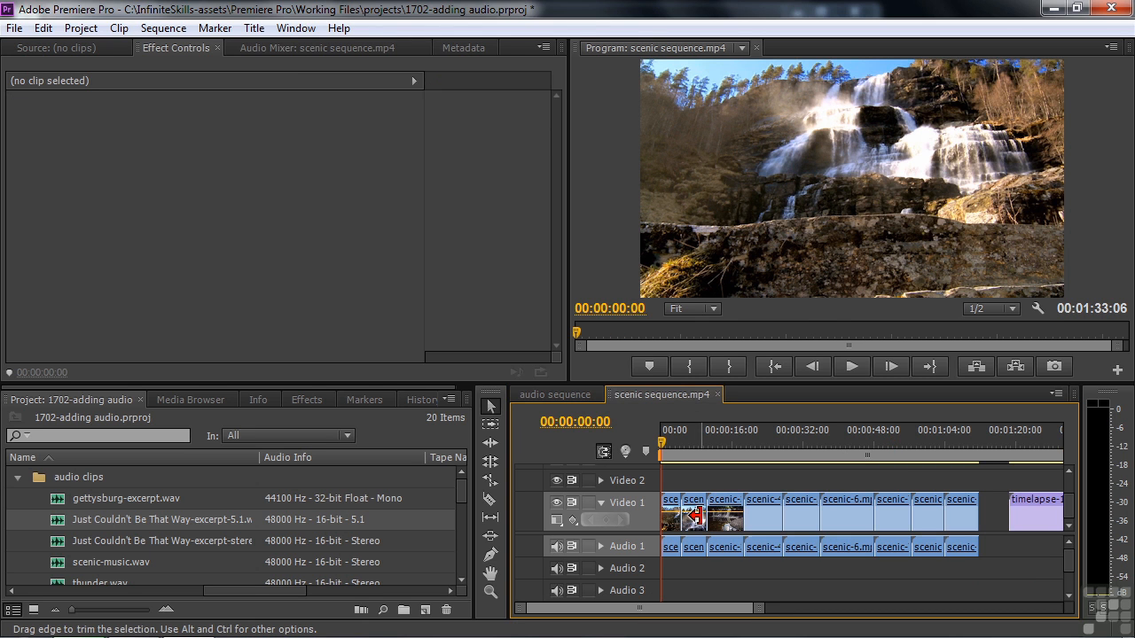
{"action": "left_click_drag", "start_coordinate": [661, 441], "coordinate": [715, 452]}
{"action": "key", "text": "space"}
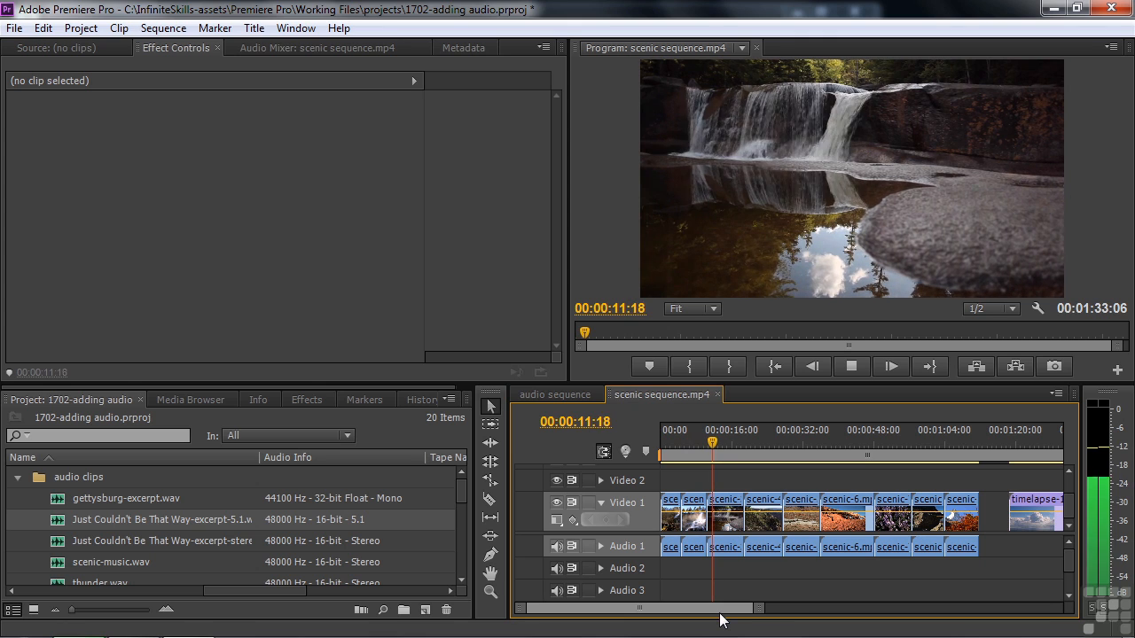
{"action": "key", "text": "space"}
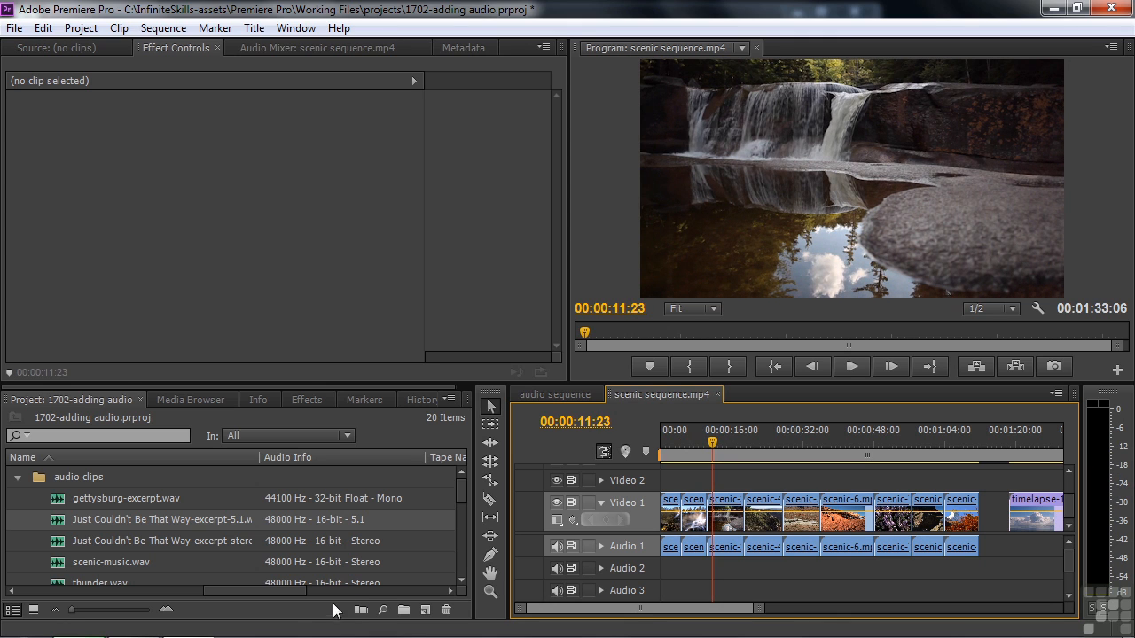
Place scenic-music.wav on Audio 2 from the start of the scenic sequence
{"action": "left_click_drag", "start_coordinate": [47, 565], "coordinate": [710, 568]}
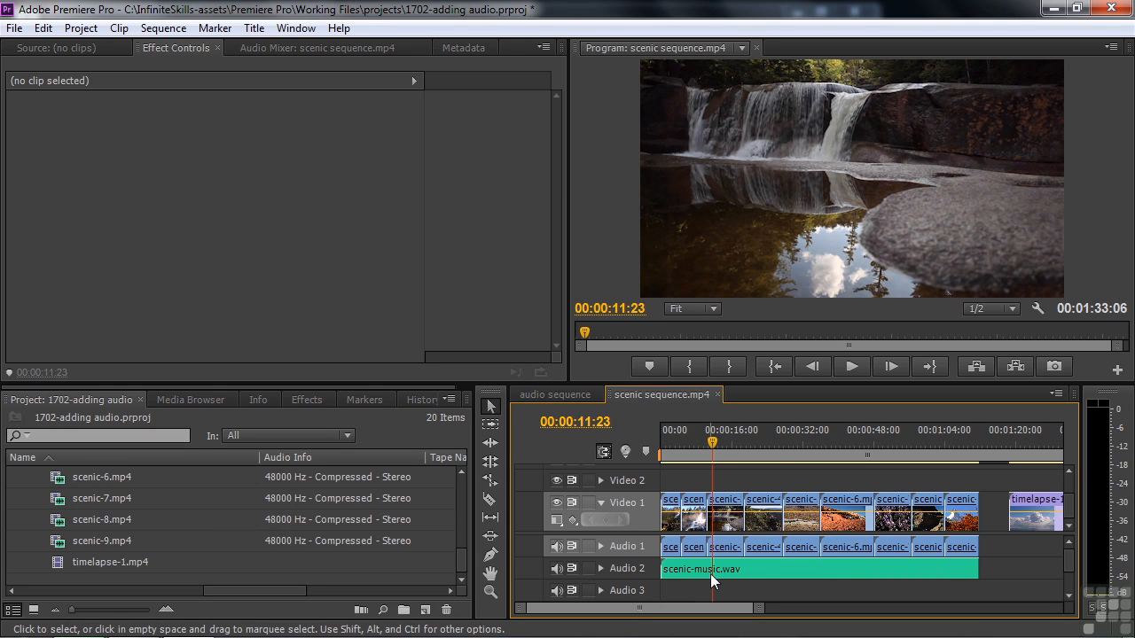
Play the scenic sequence with its music from 00:00:11:23, skipping ahead to about 00:00:20 to hear the change into the canyon clip
{"action": "key", "text": "space"}
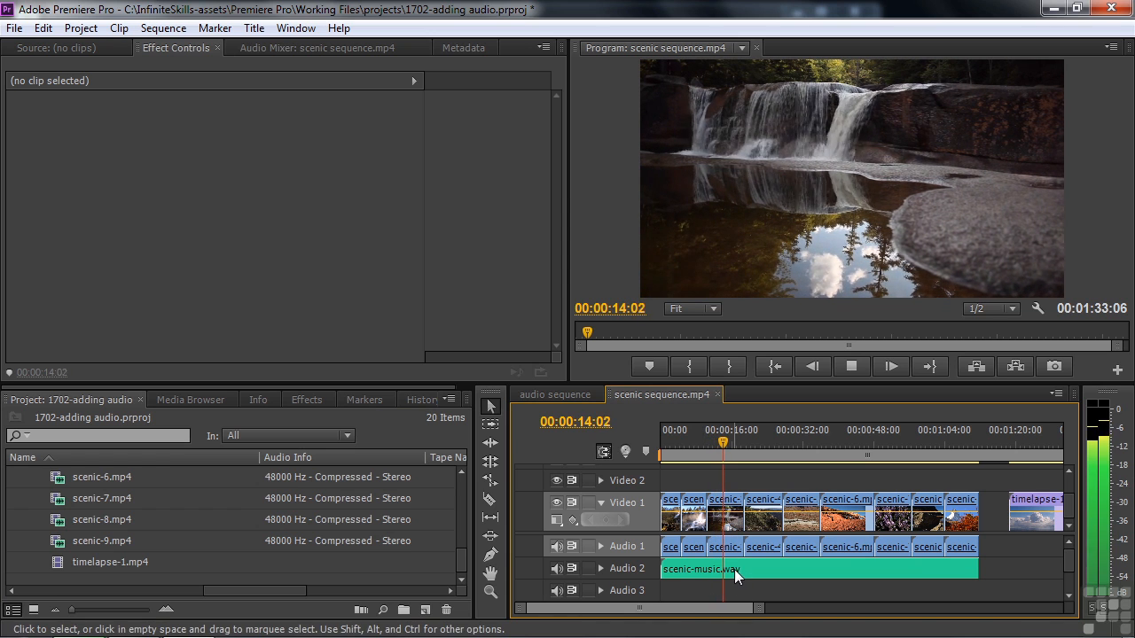
{"action": "key", "text": "space"}
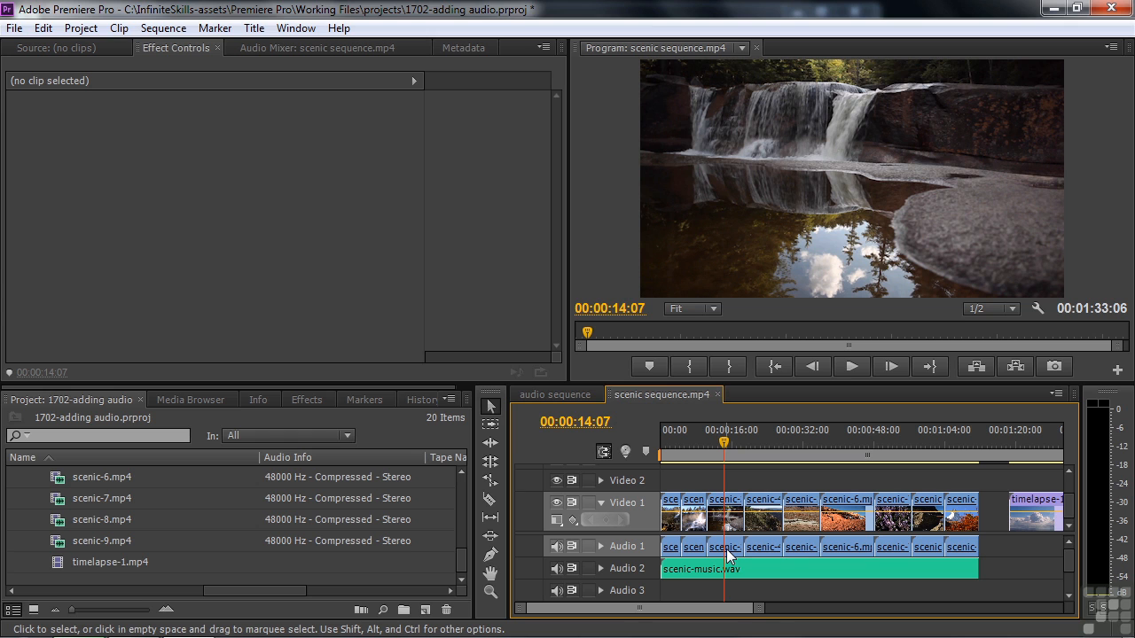
{"action": "key", "text": "space"}
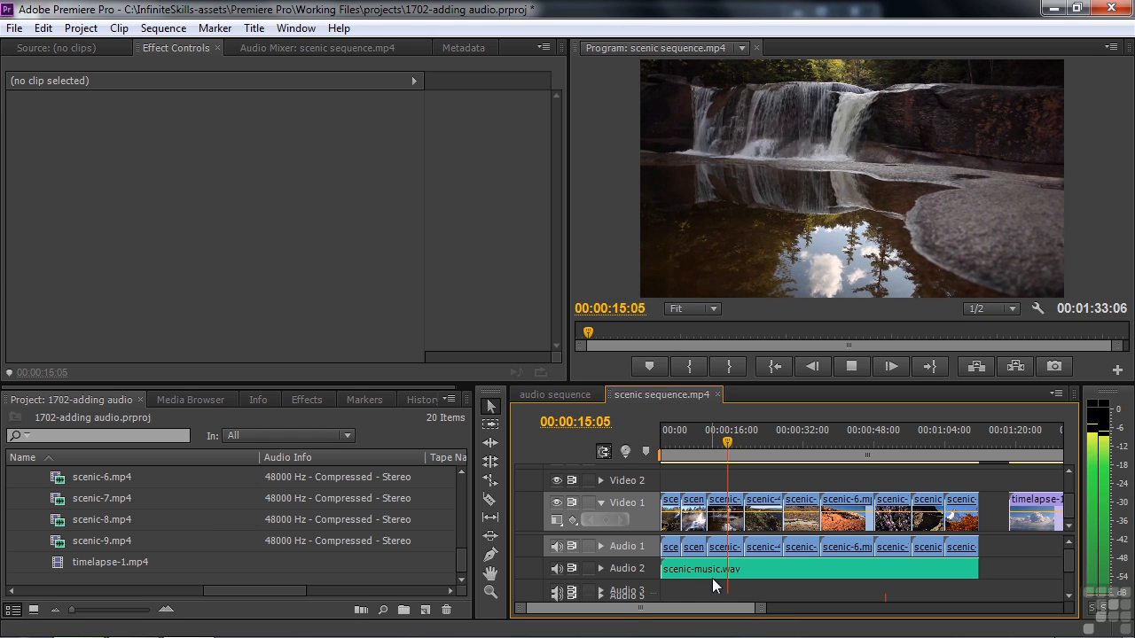
{"action": "key", "text": "space"}
{"action": "left_click_drag", "start_coordinate": [729, 441], "coordinate": [747, 439]}
{"action": "key", "text": "space"}
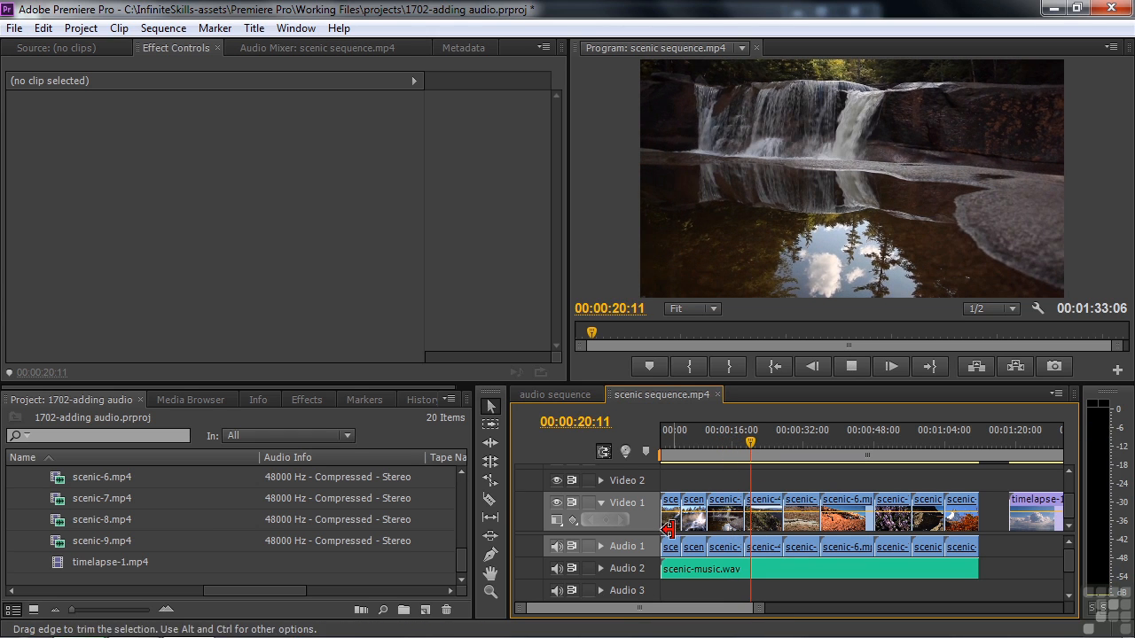
{"action": "key", "text": "space"}
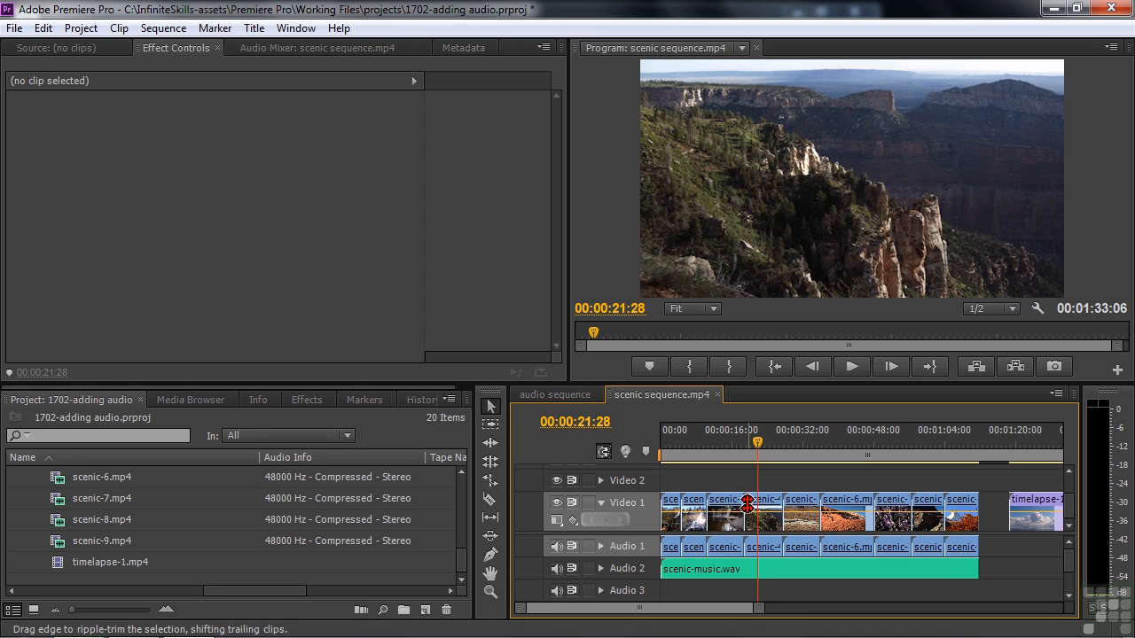
Try inserting scenic-6.mp4 before the canyon clip with all tracks shifting, and undo the move
{"action": "left_click_drag", "start_coordinate": [851, 519], "coordinate": [768, 516]}
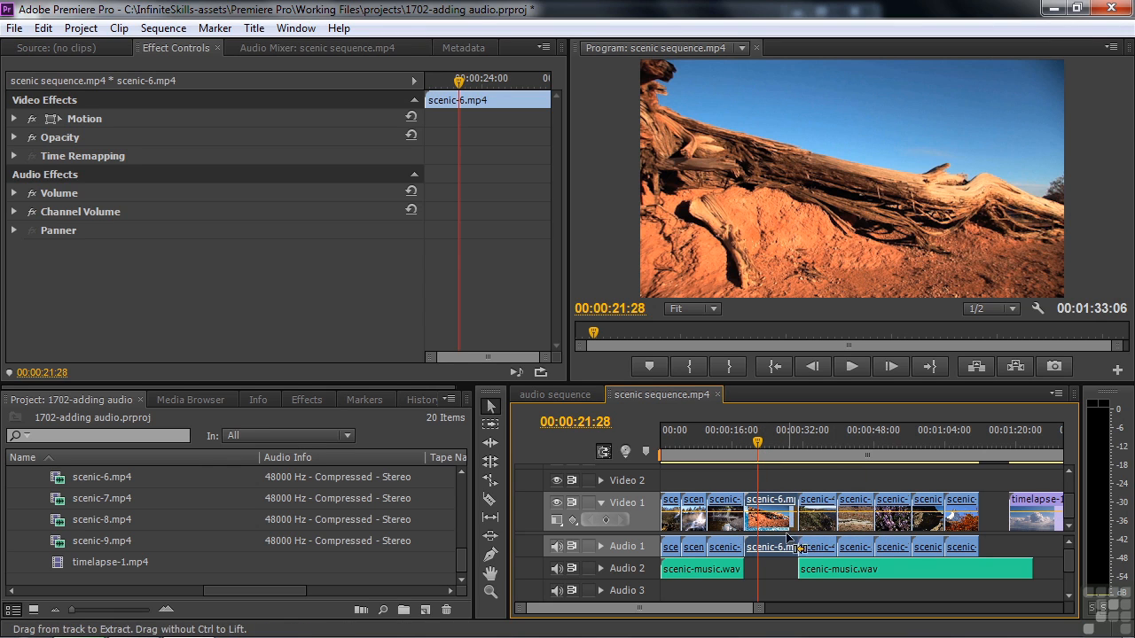
{"action": "key", "text": "ctrl+z"}
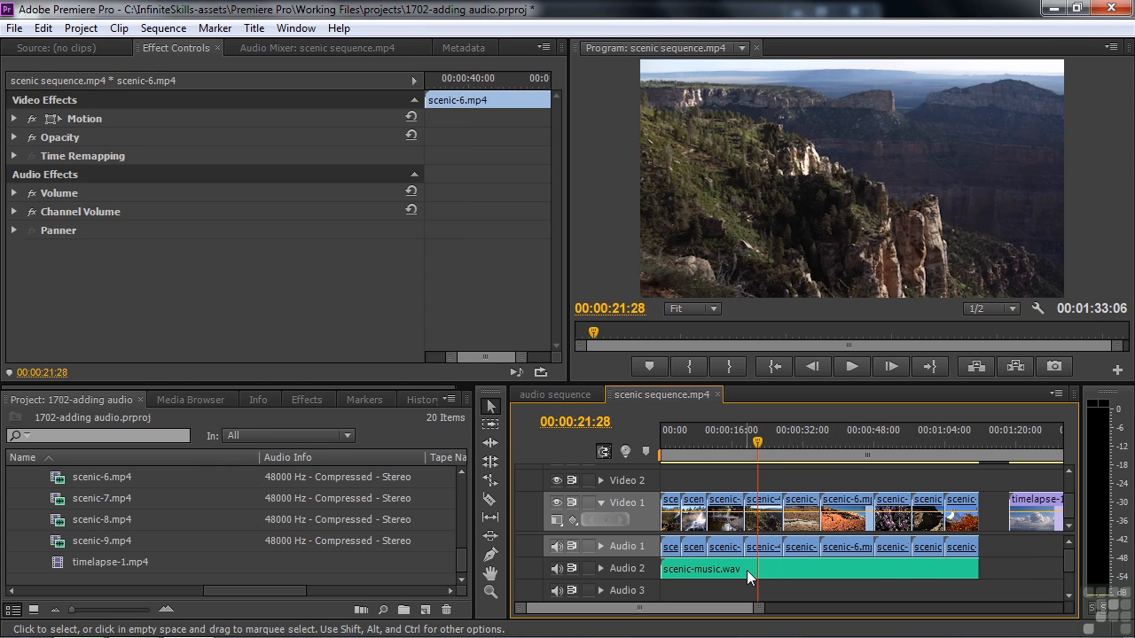
Rearrange scenic-6.mp4 to directly after the waterfall clip, shifting only its own video and audio tracks so the music stays intact
{"action": "left_click", "coordinate": [845, 504]}
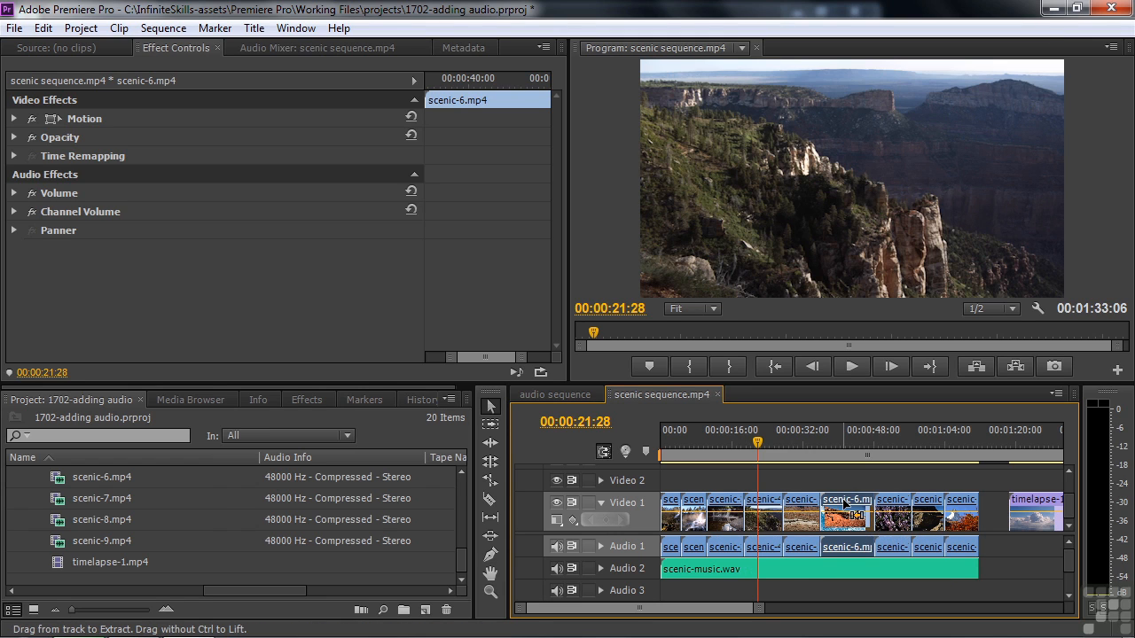
{"action": "left_click_drag", "start_coordinate": [845, 505], "coordinate": [765, 512]}
{"action": "key", "text": "alt"}
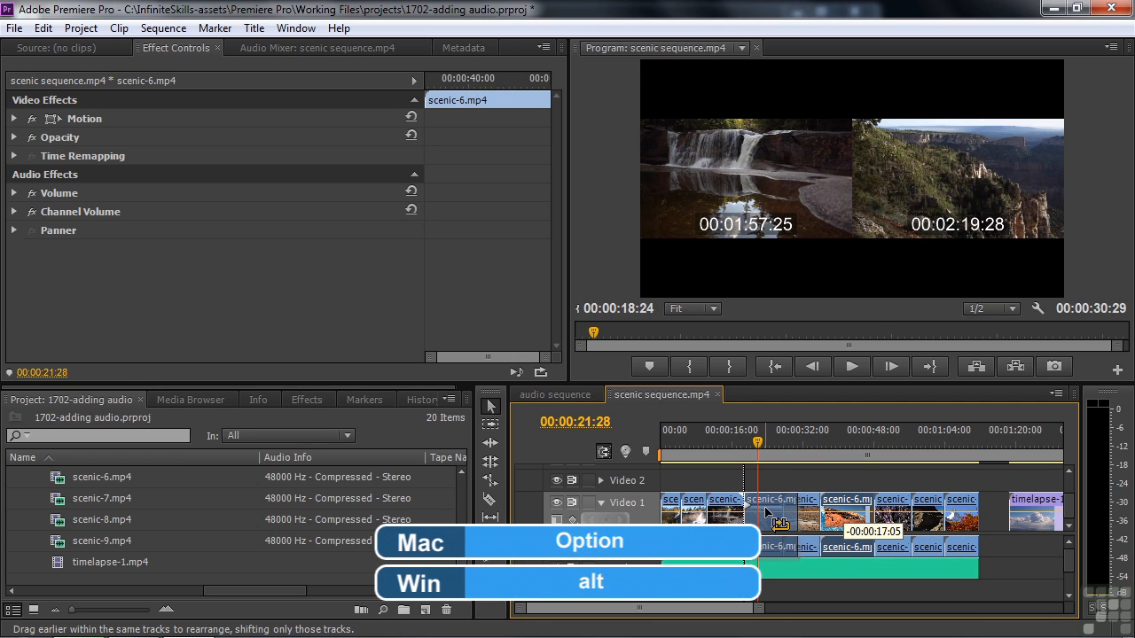
{"action": "left_click_drag", "start_coordinate": [765, 512], "coordinate": [765, 512]}
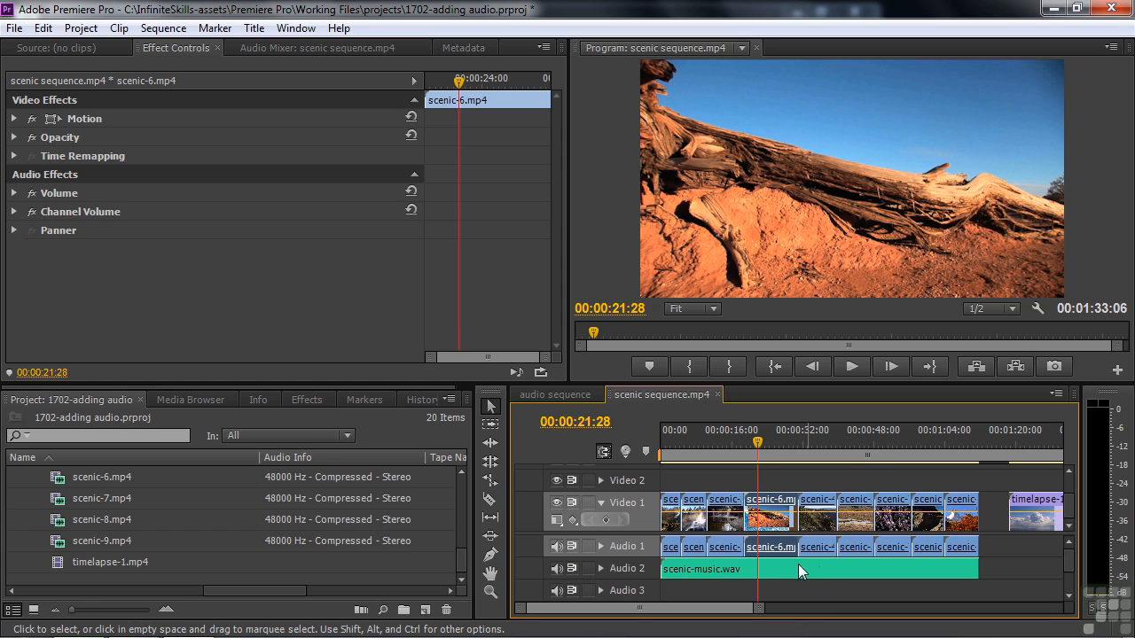
Place wind.wav on Audio 1 at the start of the timelapse-1 clip, and play it from there
{"action": "left_click_drag", "start_coordinate": [679, 610], "coordinate": [710, 611]}
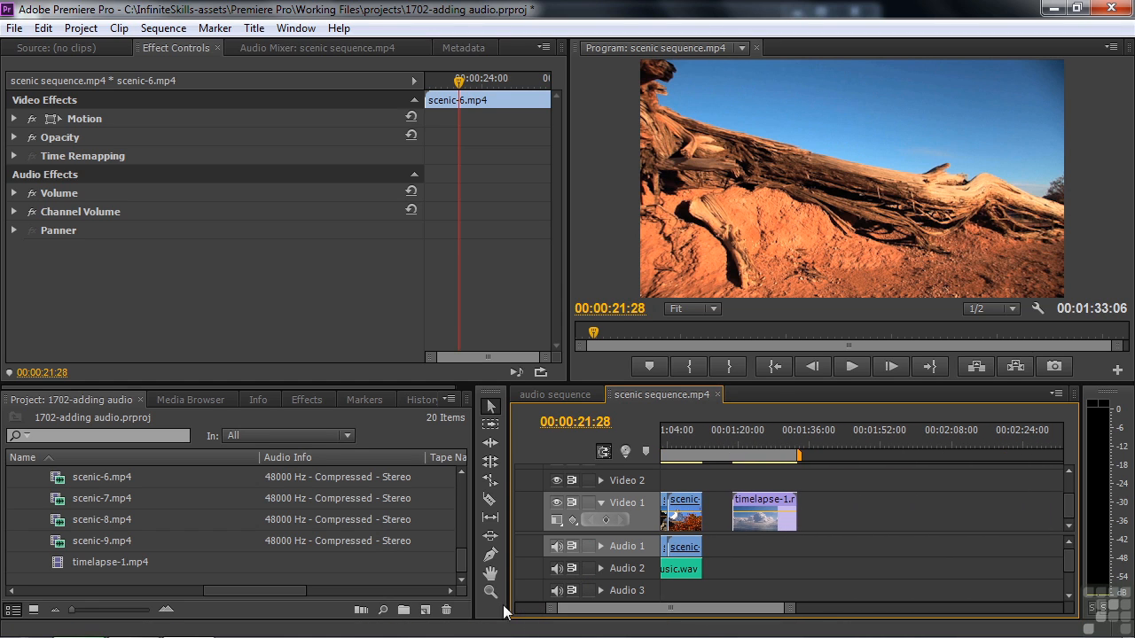
{"action": "scroll", "coordinate": [295, 533], "scroll_direction": "up", "scroll_amount": 4}
{"action": "left_click_drag", "start_coordinate": [64, 543], "coordinate": [734, 543]}
{"action": "left_click", "coordinate": [731, 440]}
{"action": "key", "text": "space"}
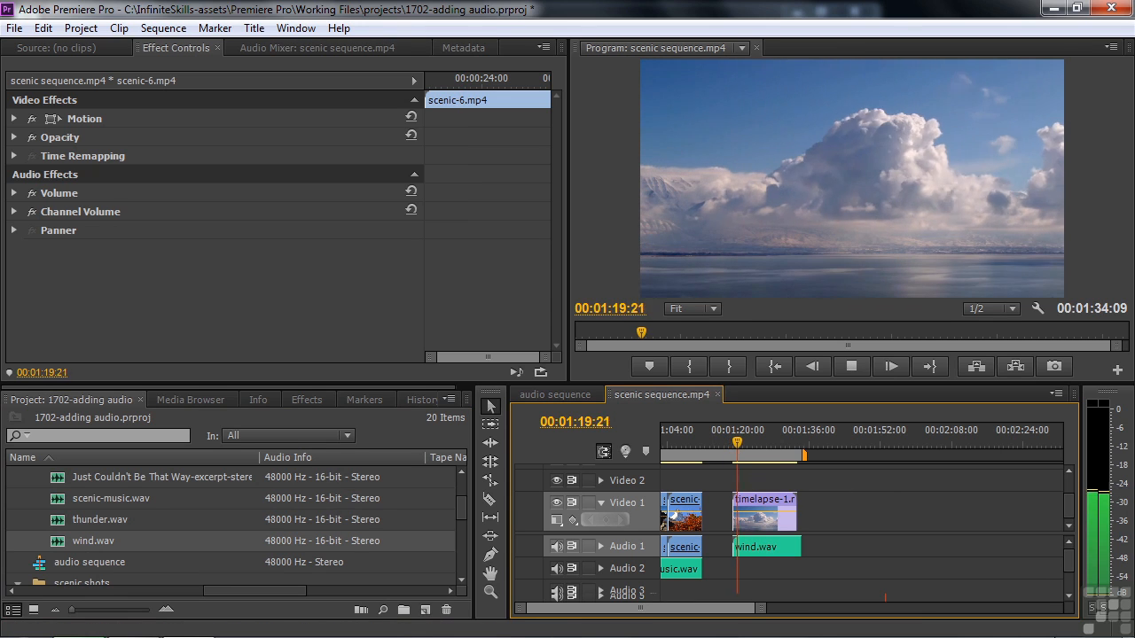
{"action": "key", "text": "space"}
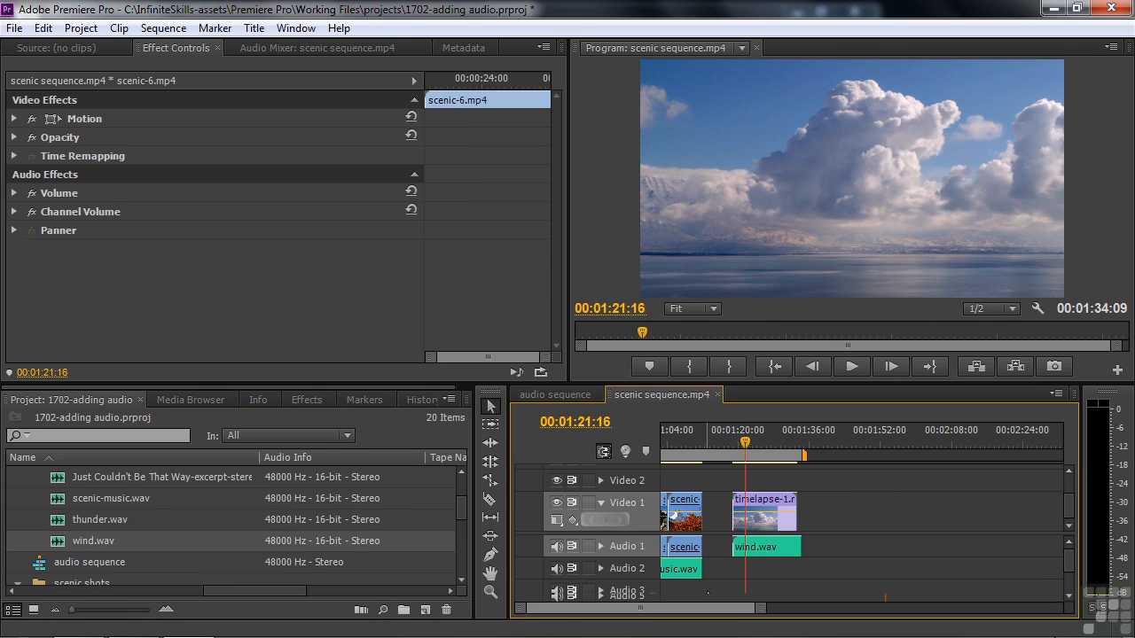
Place thunder.wav on Audio 2 beneath wind.wav, starting partway into the timelapse-1 clip, and play both sounds from 00:01:21:16
{"action": "left_click", "coordinate": [65, 523]}
{"action": "left_click_drag", "start_coordinate": [168, 538], "coordinate": [756, 576]}
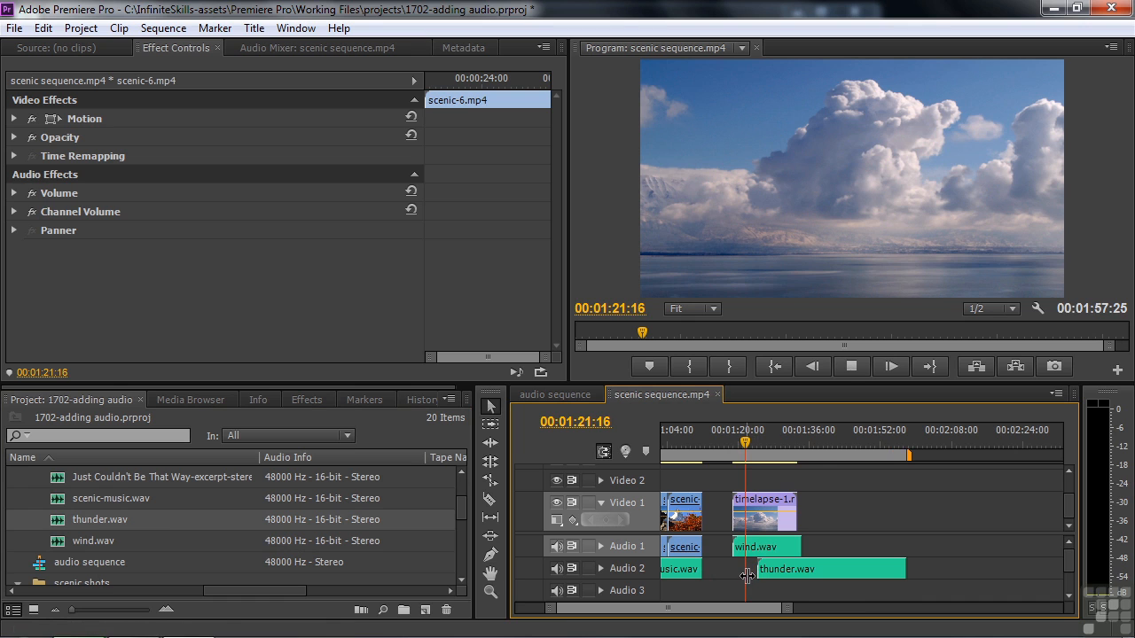
{"action": "key", "text": "space"}
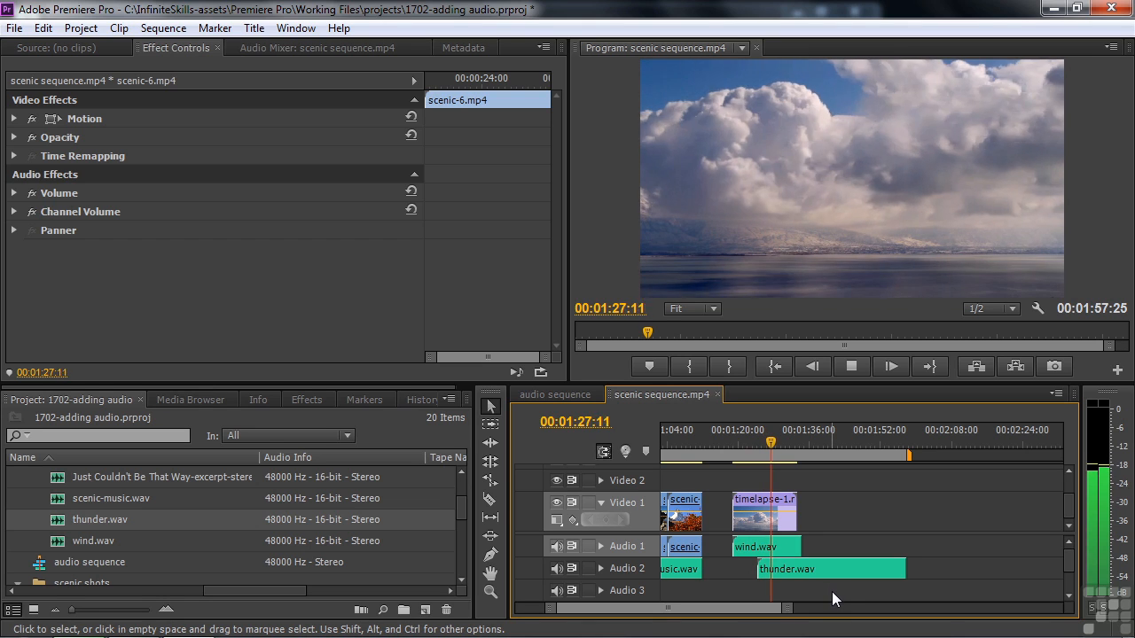
{"action": "key", "text": "space"}
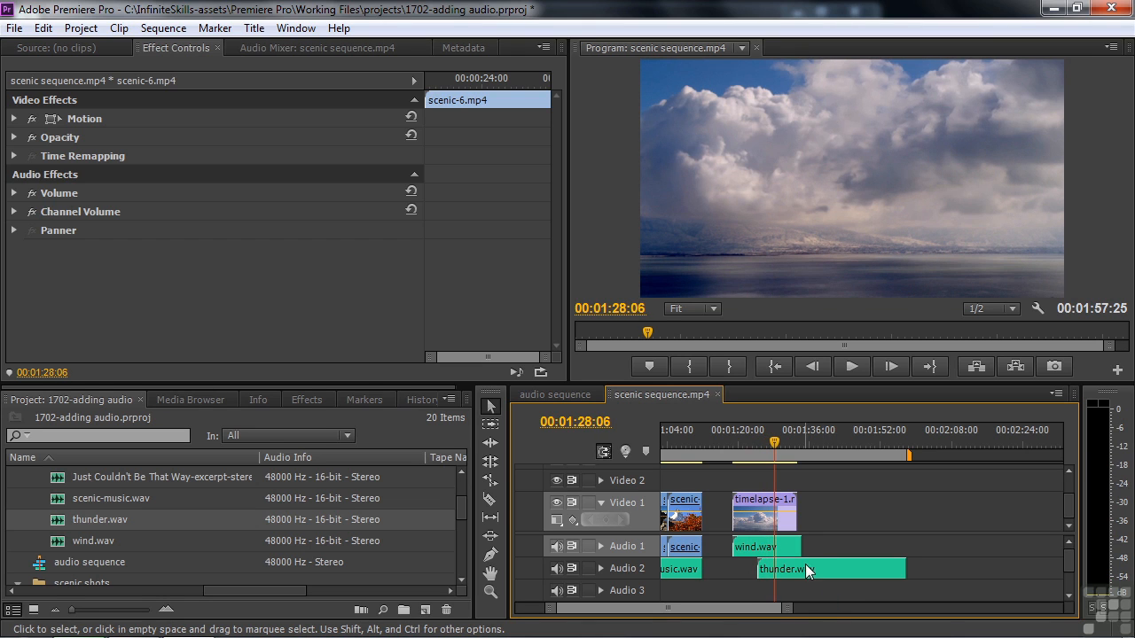
Trim the ends of wind.wav and thunder.wav to the end of the timelapse-1 clip, and play the result from 00:01:28:06
{"action": "left_click_drag", "start_coordinate": [801, 547], "coordinate": [792, 547]}
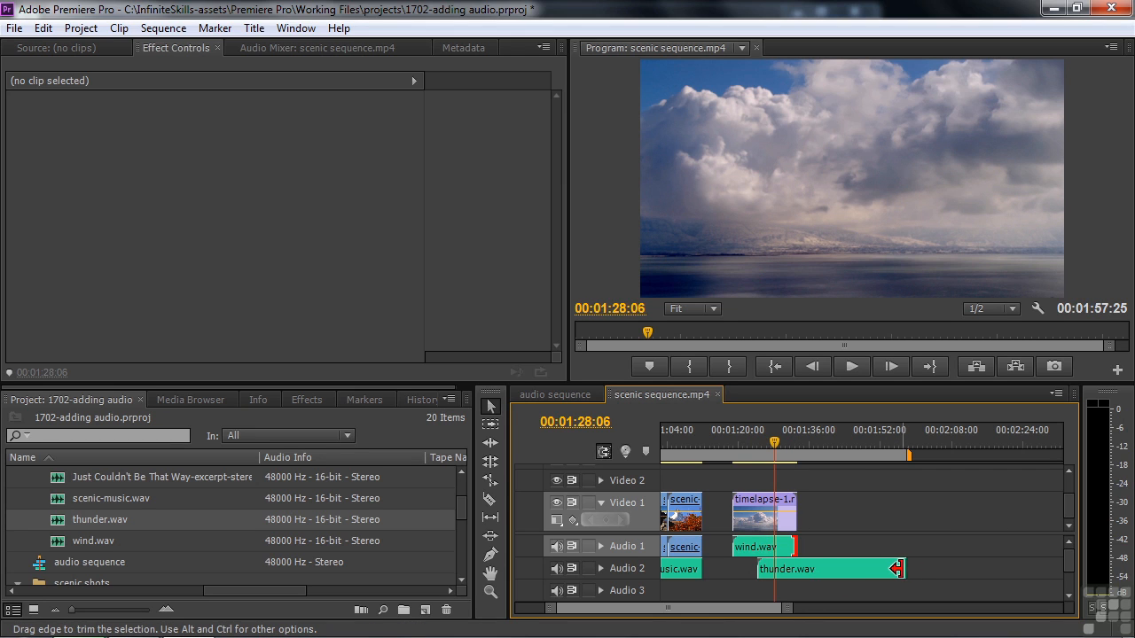
{"action": "left_click_drag", "start_coordinate": [895, 568], "coordinate": [792, 575]}
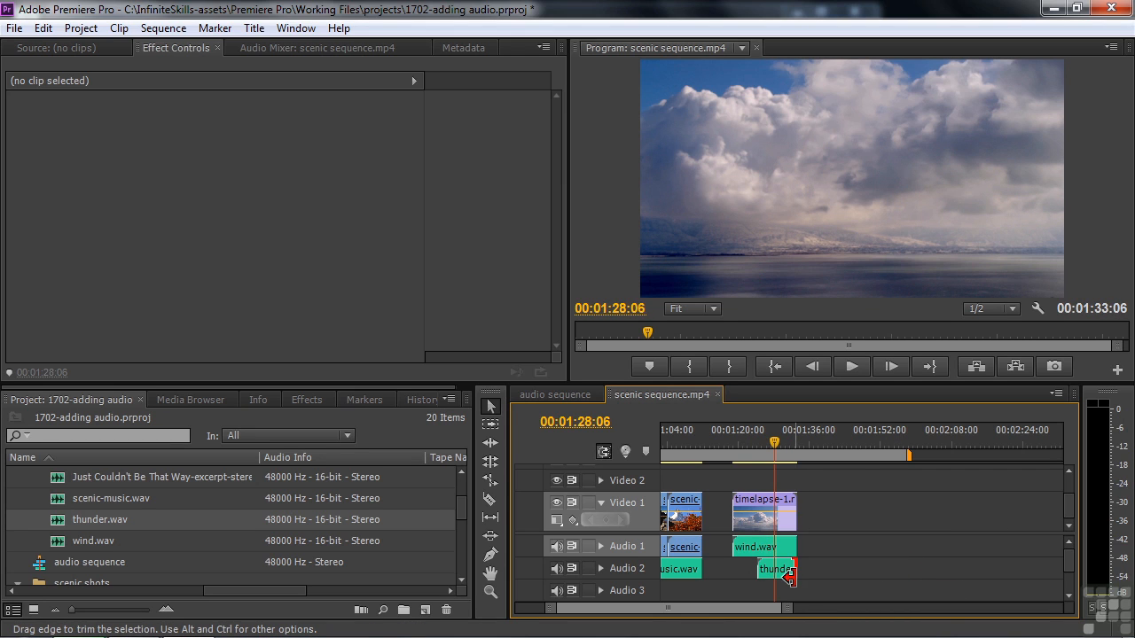
{"action": "key", "text": "space"}
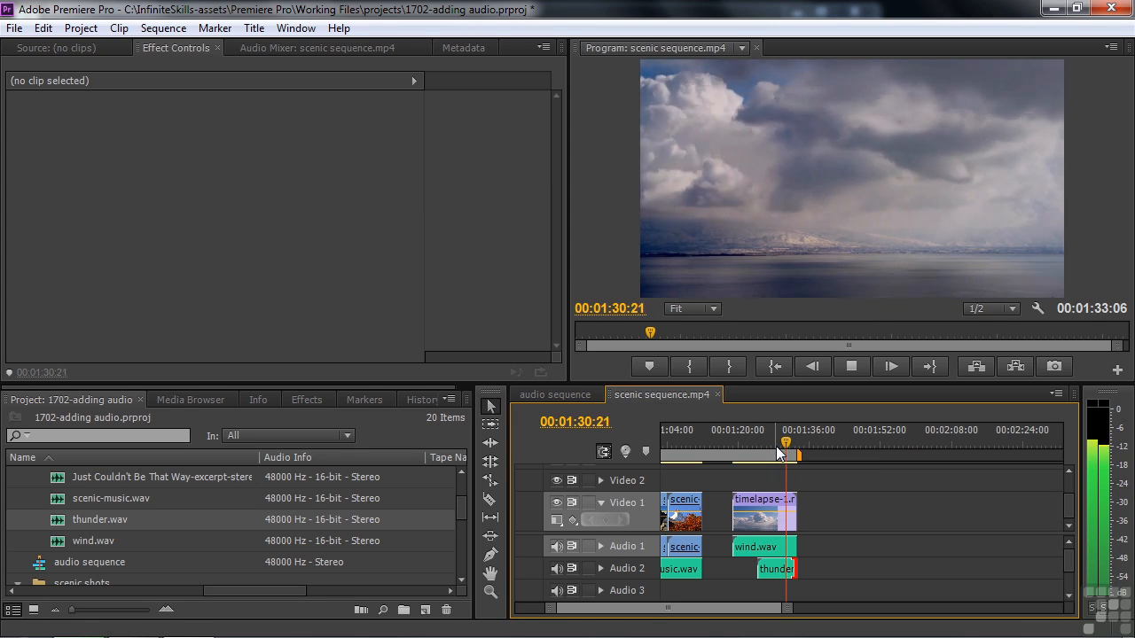
{"action": "key", "text": "space"}
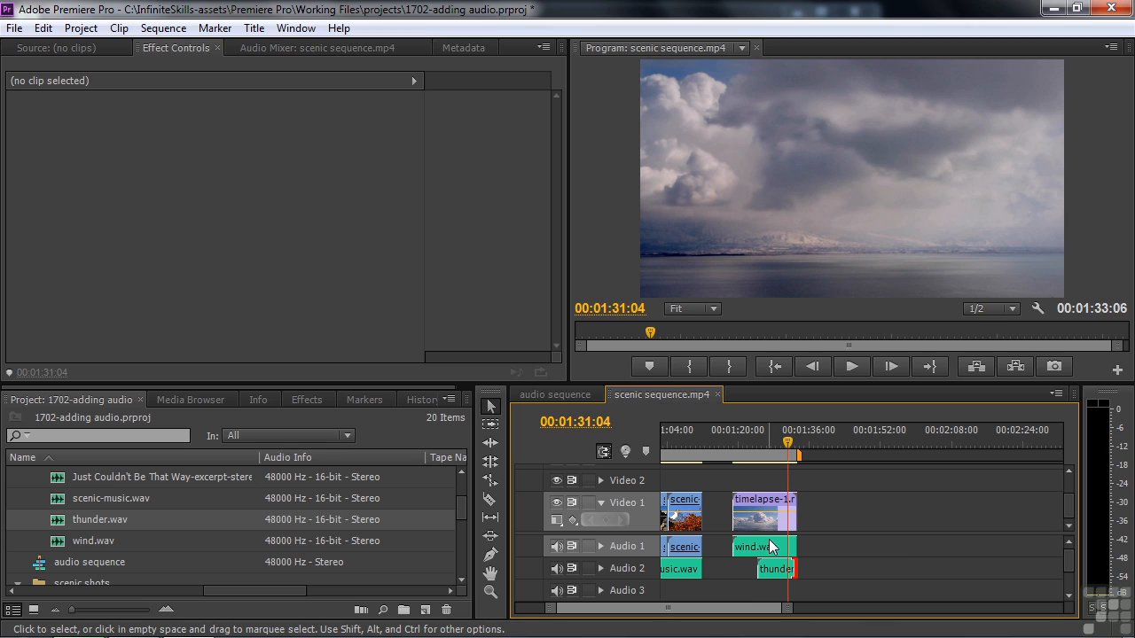